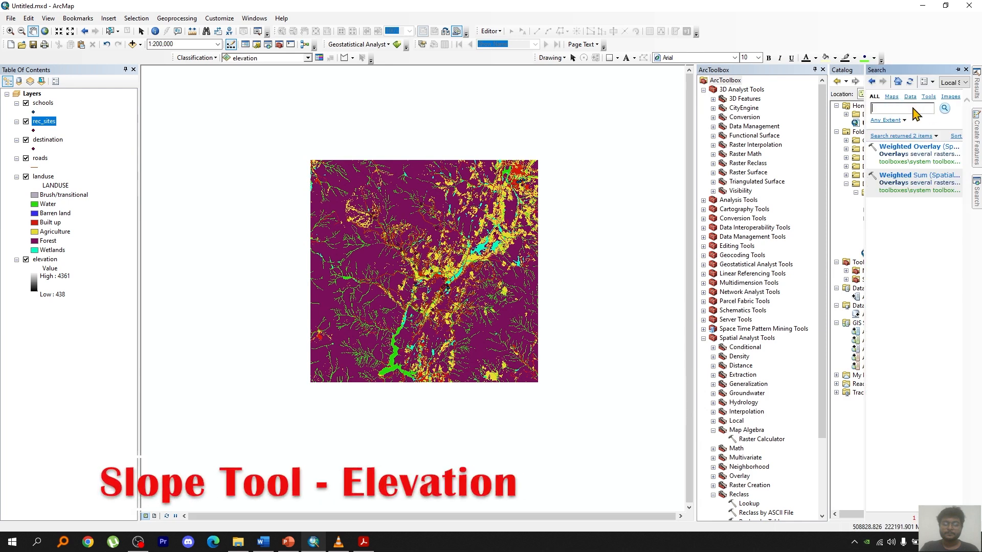
Set elevation as the Slope tool's input raster and create a folder named output in D:\tuts-12 for the result
double_click(900, 211)
left_click_drag(45, 259, 186, 126)
left_click(782, 144)
left_click(546, 223)
left_click(501, 307)
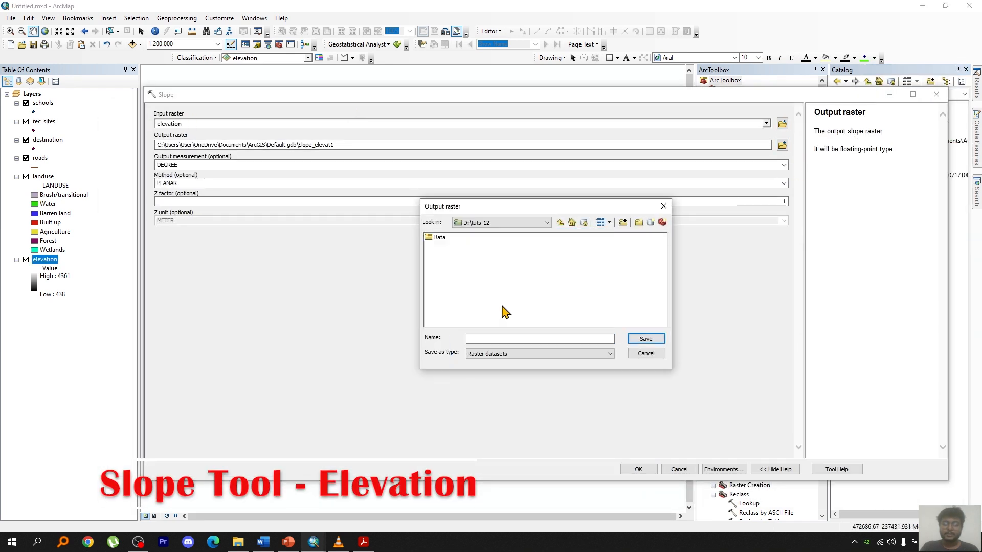
left_click(638, 223)
type("output")
key("Return")
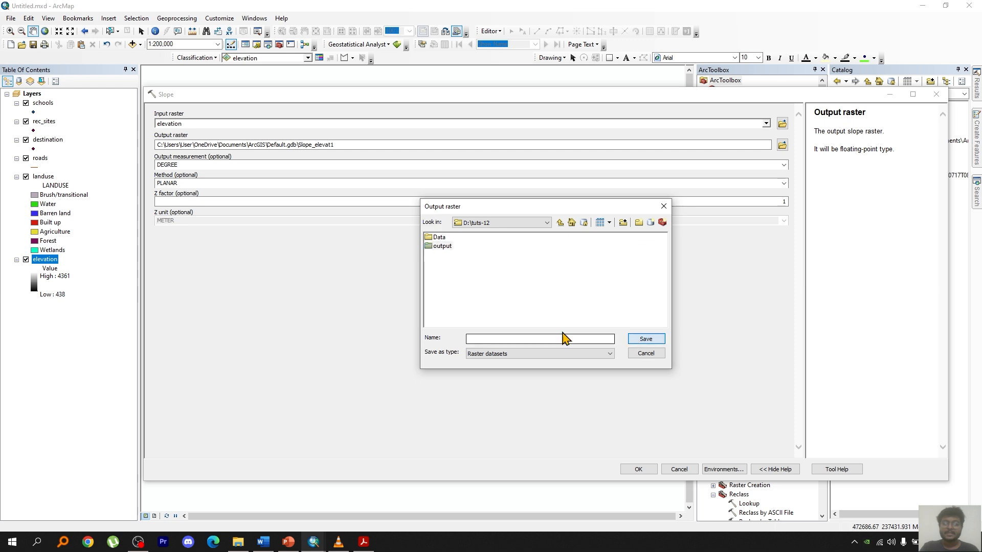
Name the output raster slope.tif in the output folder and run the Slope tool
key("Return")
type("slope.ti")
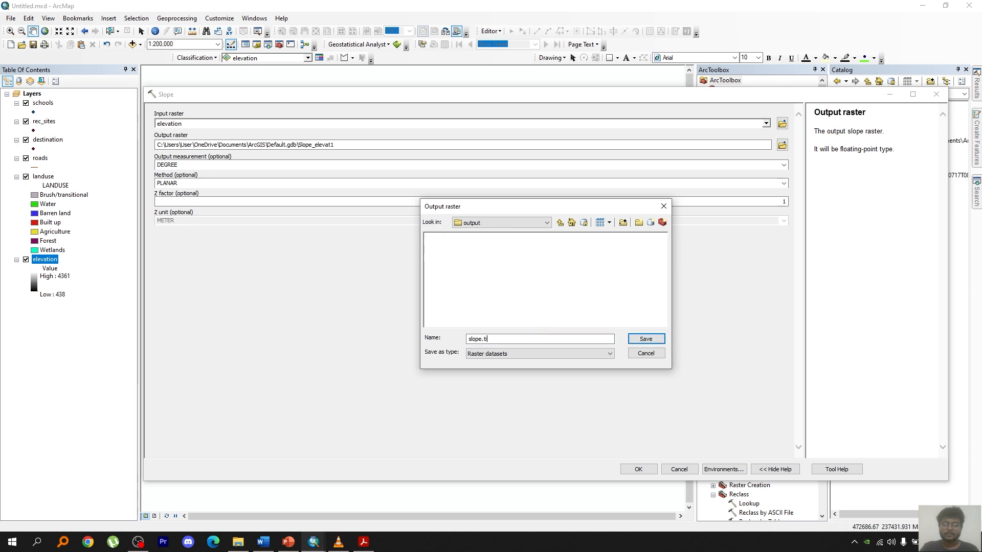
type("f")
left_click(643, 339)
left_click(637, 469)
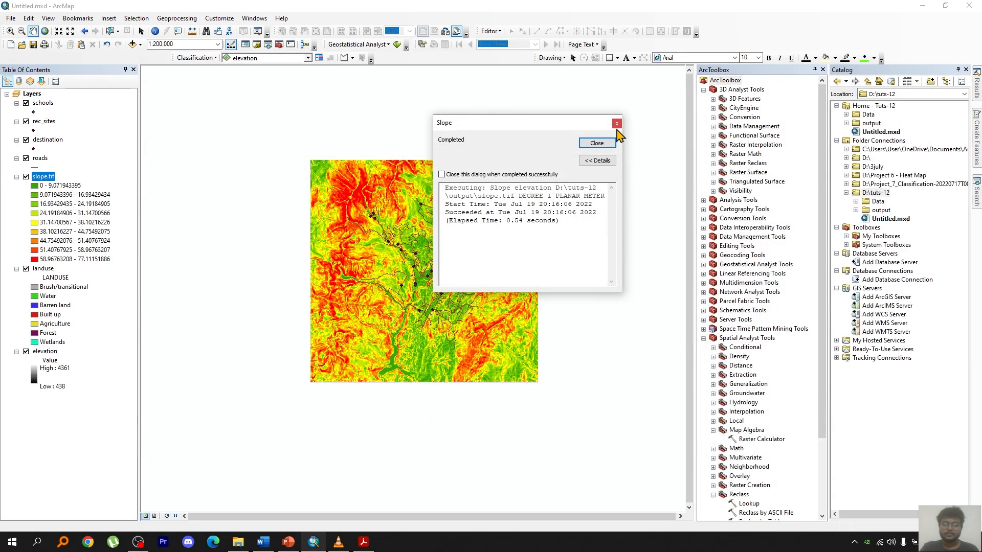
left_click(617, 125)
left_click_drag(478, 438, 439, 454)
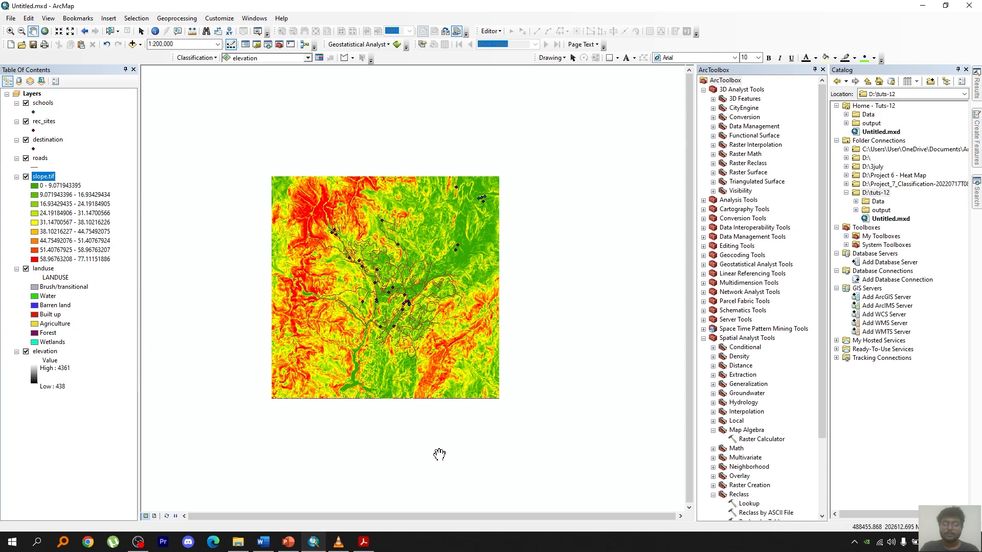
Open the Spatial Analyst Euclidean Distance tool and choose rec_sites as the source data
left_click(713, 366)
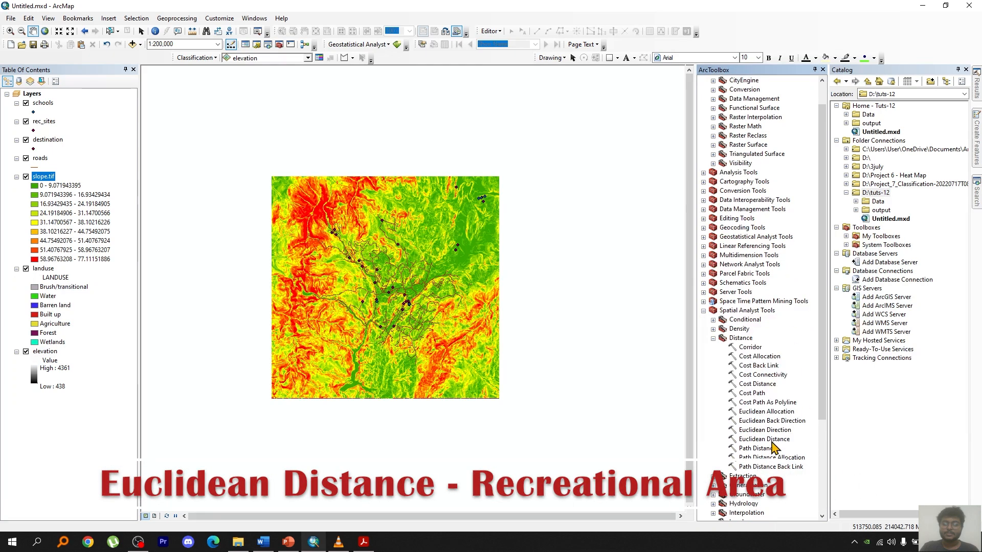
double_click(770, 441)
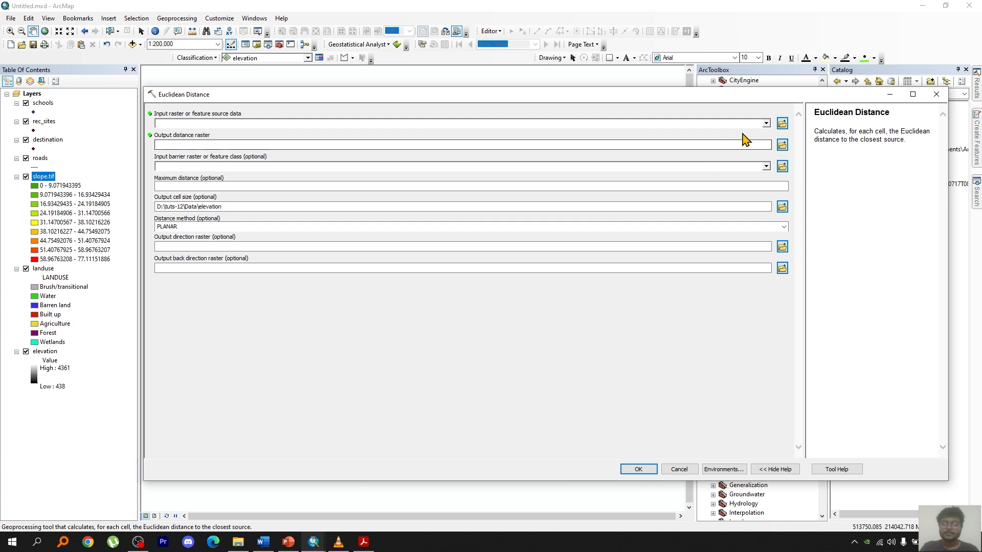
left_click(766, 123)
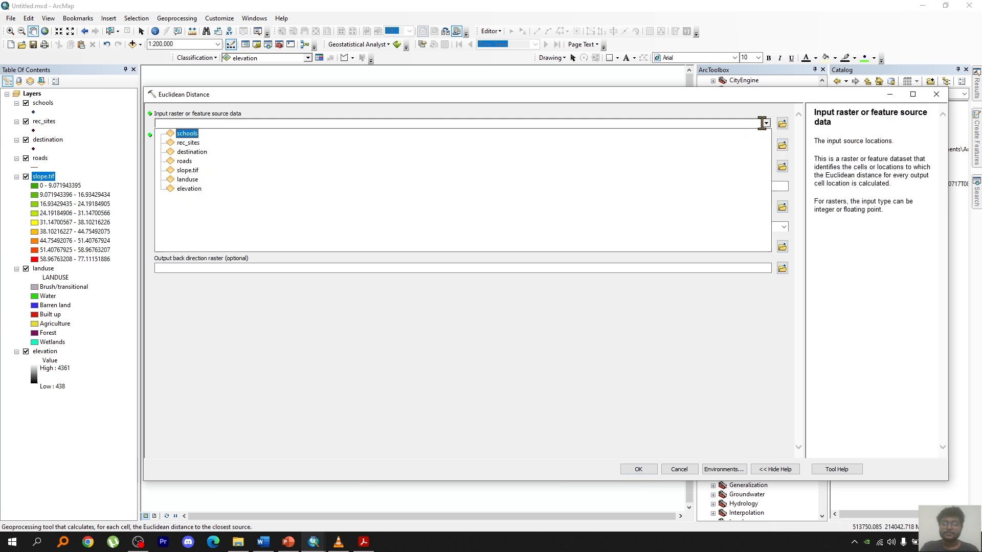
left_click(189, 144)
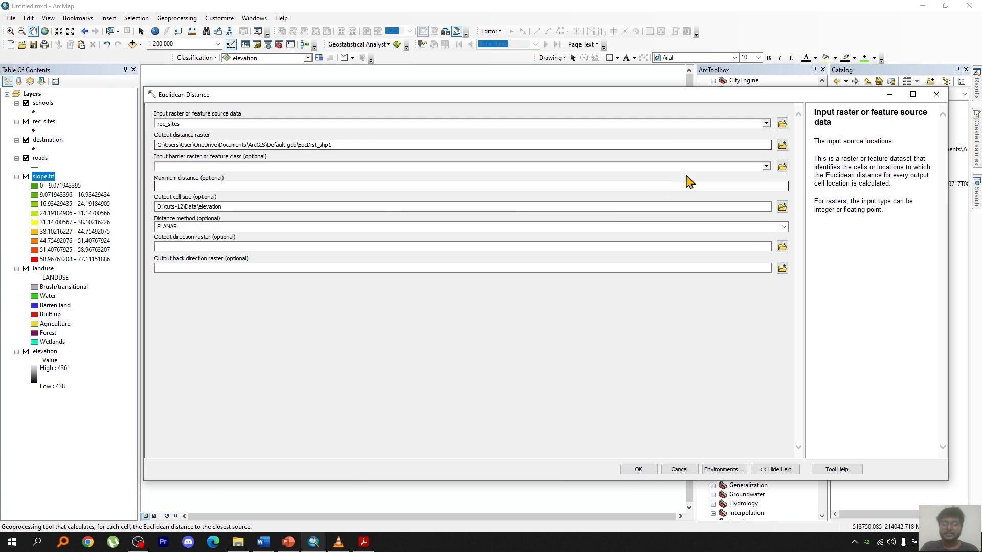
Set the output distance raster to rec.tif in the output folder and run Euclidean Distance
left_click(782, 145)
type("sch")
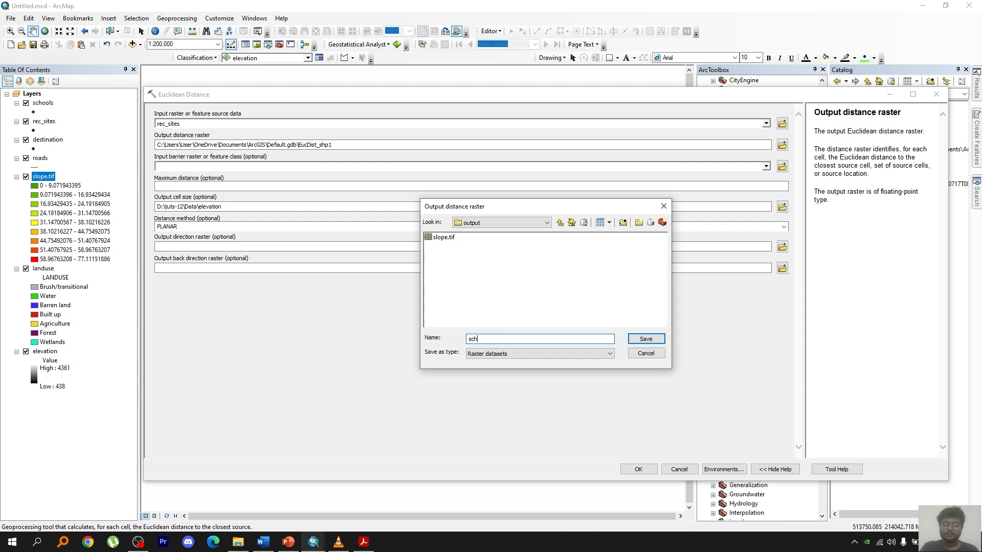
type("c.tif")
left_click(644, 340)
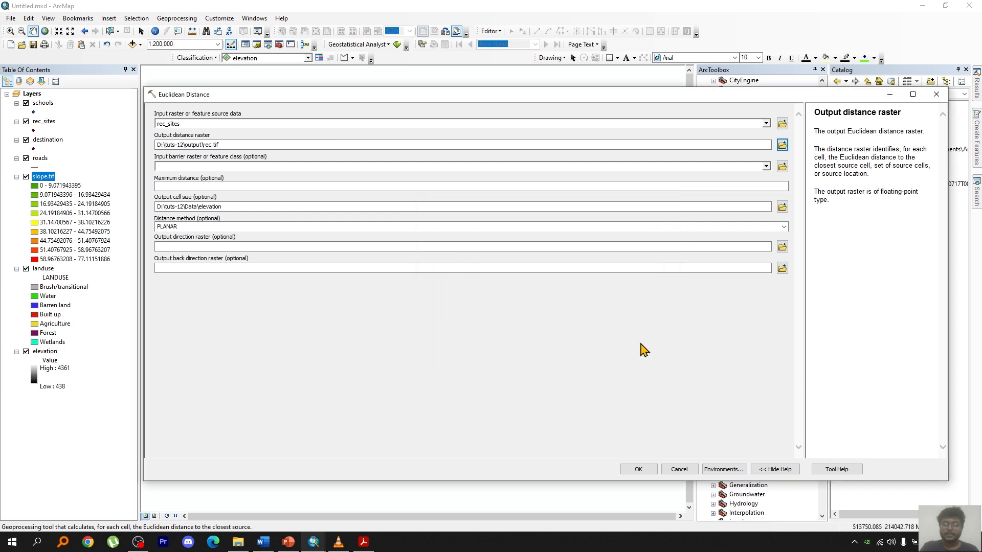
left_click(637, 469)
left_click(617, 125)
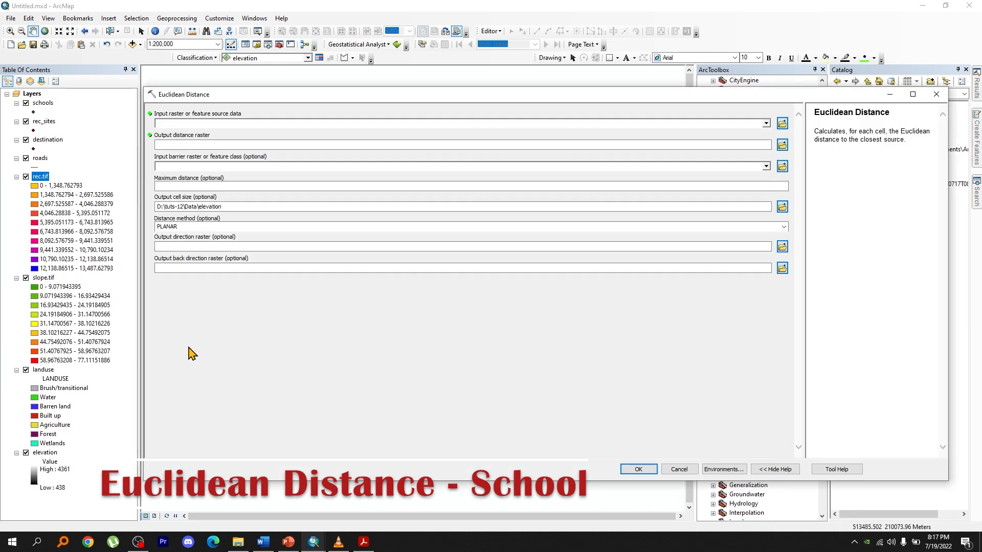
Run Euclidean Distance on the schools layer, saving the distance raster as school.tif in the output folder
left_click_drag(43, 103, 168, 124)
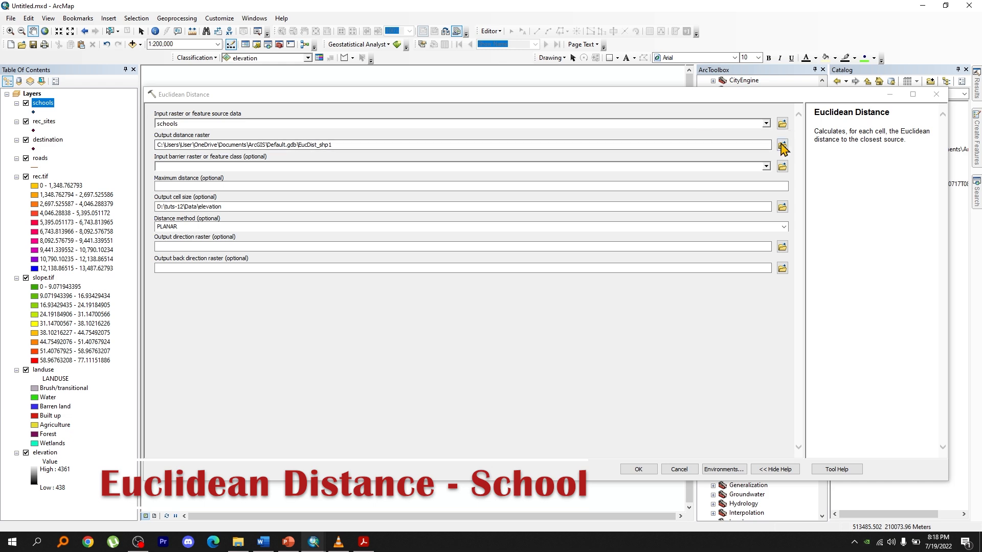
left_click(782, 144)
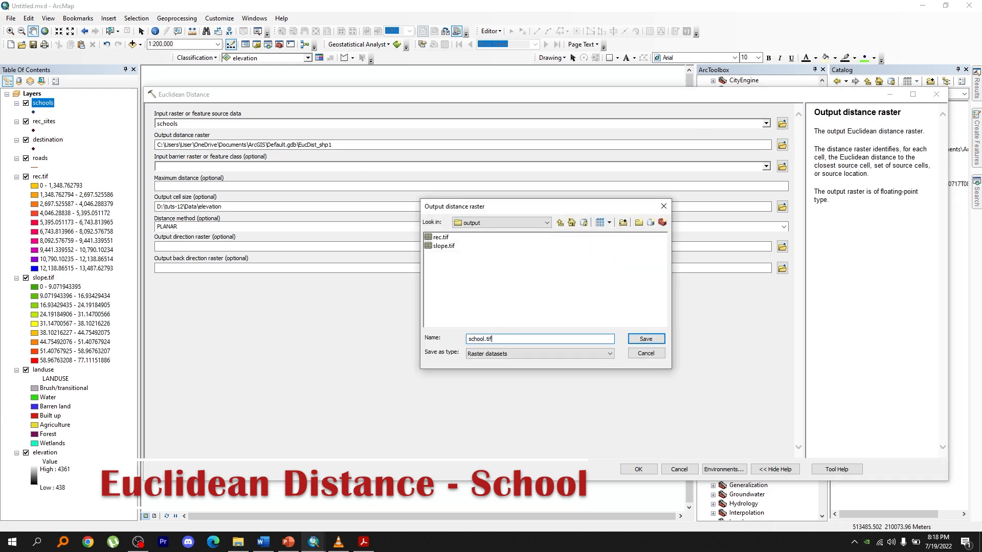
left_click(646, 339)
left_click(638, 469)
left_click(615, 140)
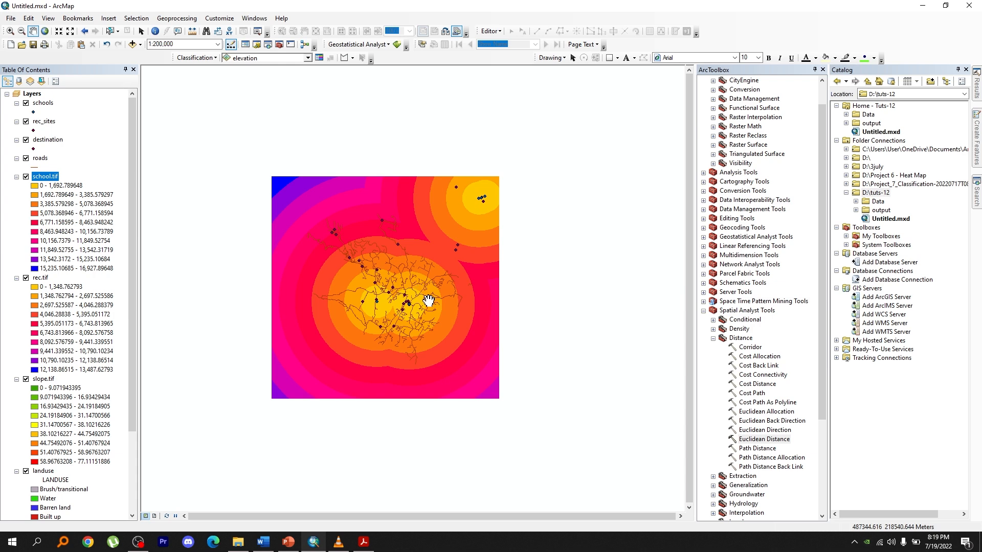
Open the Spatial Analyst Reclassify tool and set slope.tif as the input raster with Value as the reclass field
scroll(782, 410, "down", 4)
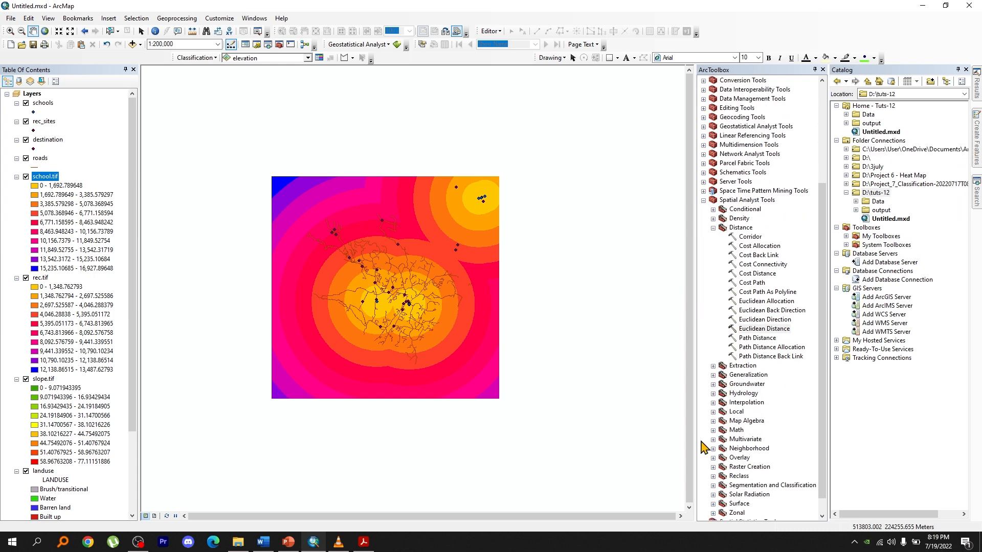
left_click(713, 476)
double_click(758, 467)
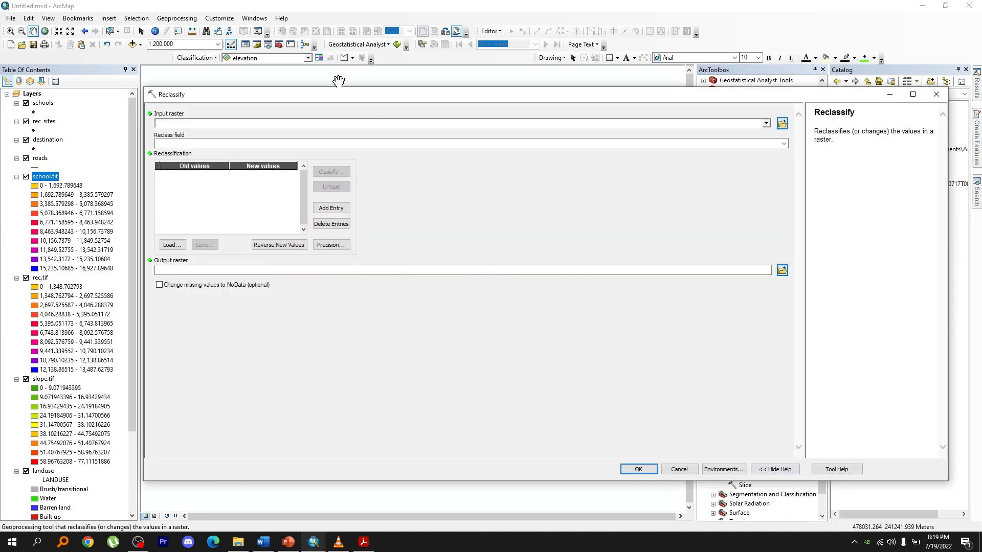
scroll(61, 294, "down", 4)
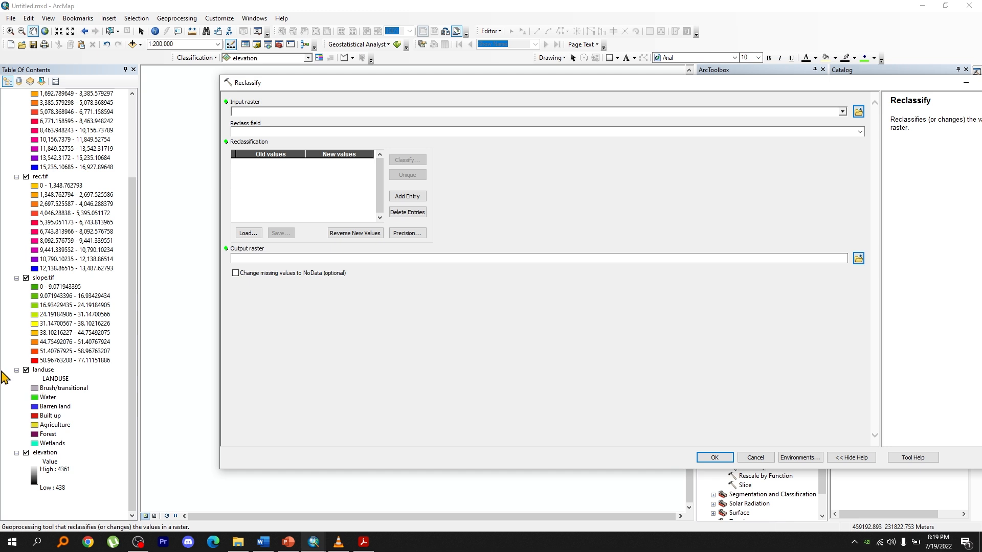
left_click(43, 370)
left_click(47, 278, "ctrl")
left_click(41, 177)
scroll(46, 195, "up", 3)
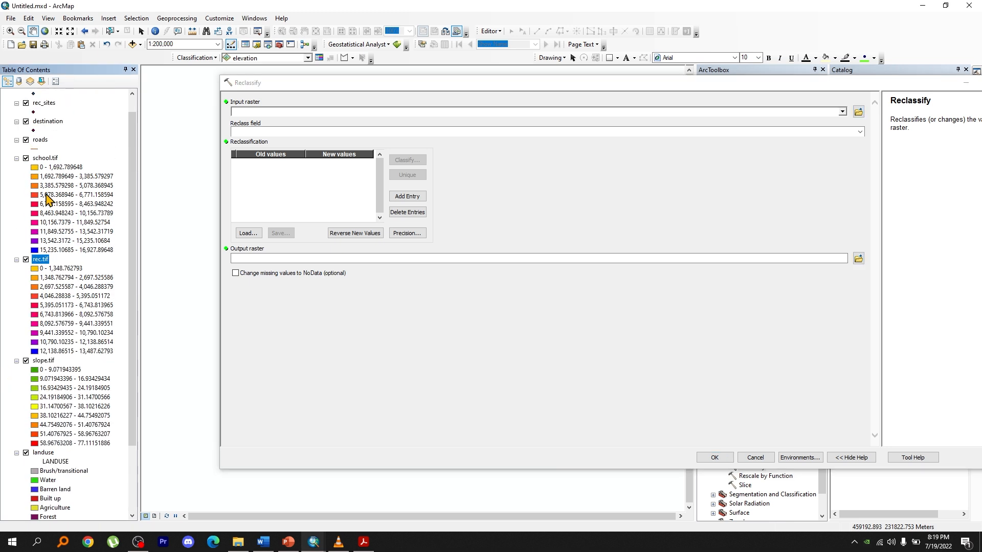
left_click(45, 158)
scroll(46, 327, "down", 1)
left_click_drag(45, 333, 269, 112)
left_click(859, 131)
Classify the slope values by Equal Interval into 10 classes
left_click(408, 160)
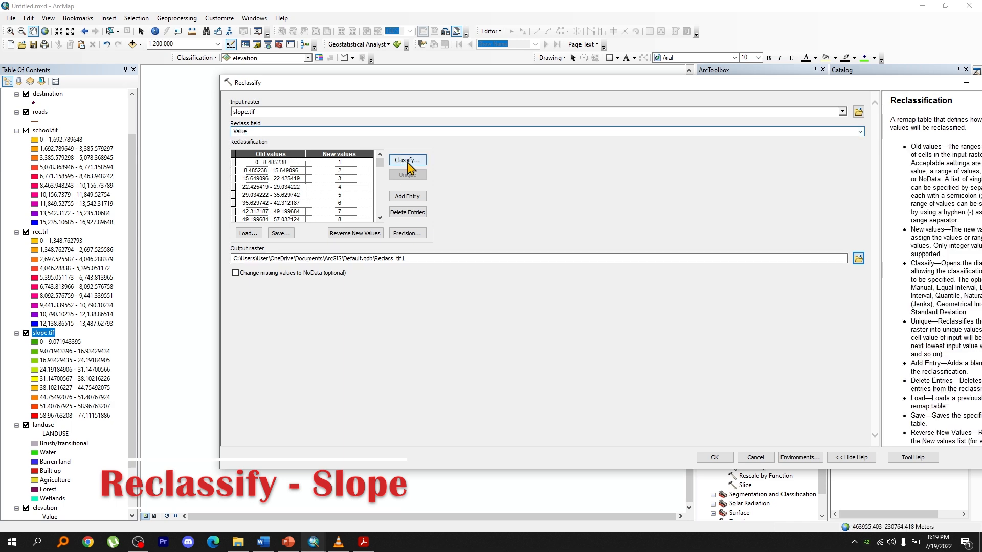
left_click(623, 178)
left_click(543, 193)
left_click(536, 191)
left_click(511, 247)
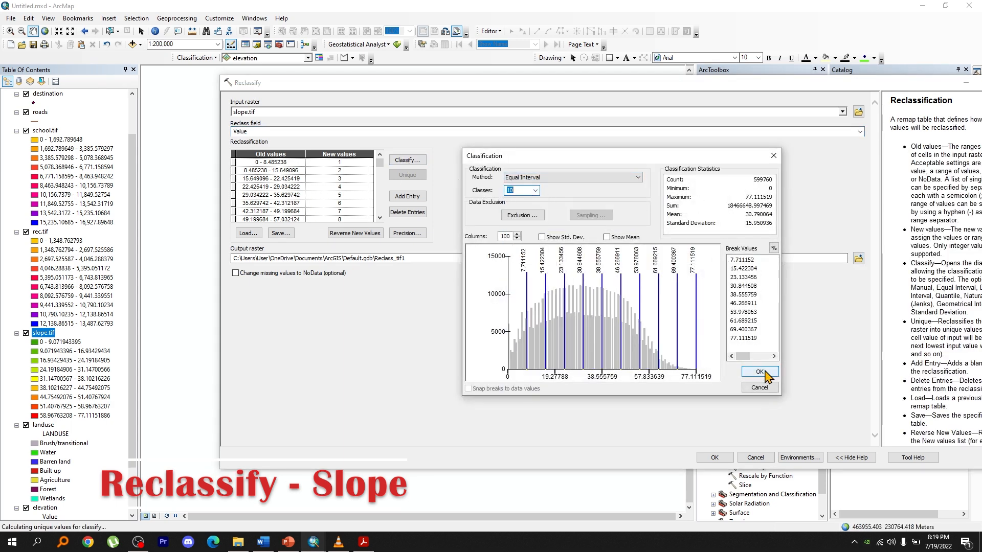
left_click(759, 372)
Reverse the new values of the slope classes and run Reclassify with reclass_slope.tif as the output raster
left_click_drag(403, 90, 385, 143)
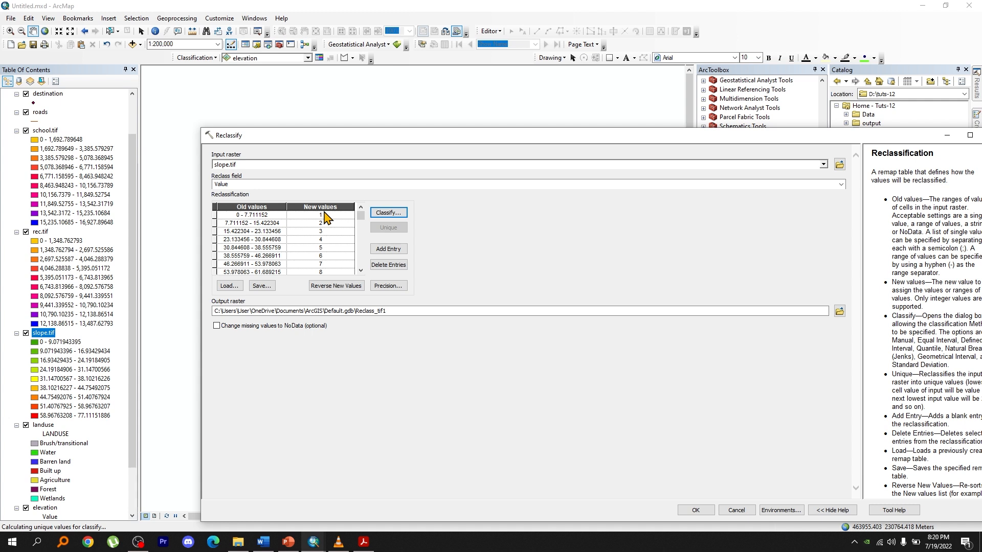
left_click(335, 286)
left_click(839, 311)
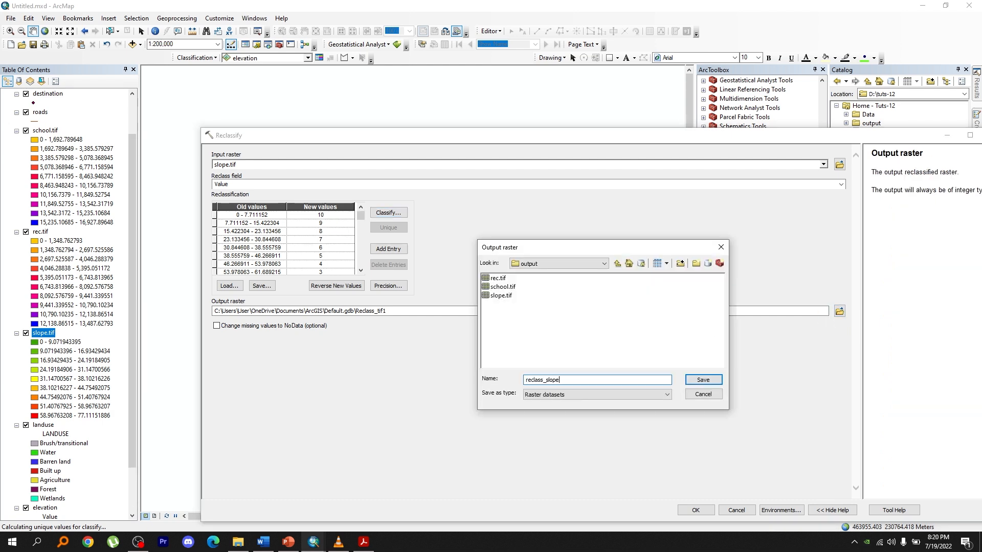
type("reclass_slope.tif")
left_click(715, 381)
left_click(690, 512)
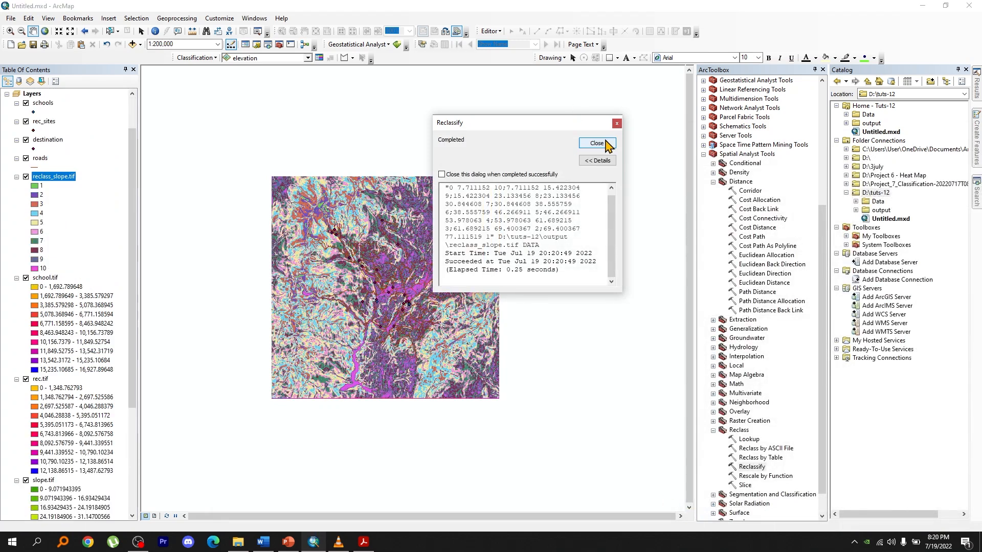
Load rec.tif into a new Reclassify run and classify its values by Equal Interval into 10 classes
double_click(751, 467)
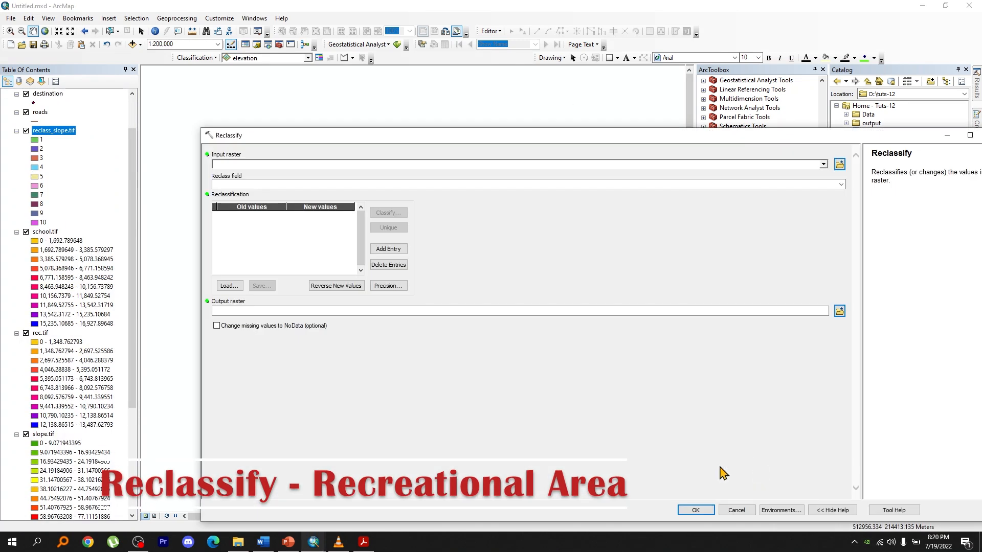
left_click_drag(41, 333, 246, 165)
left_click(388, 212)
left_click(559, 231)
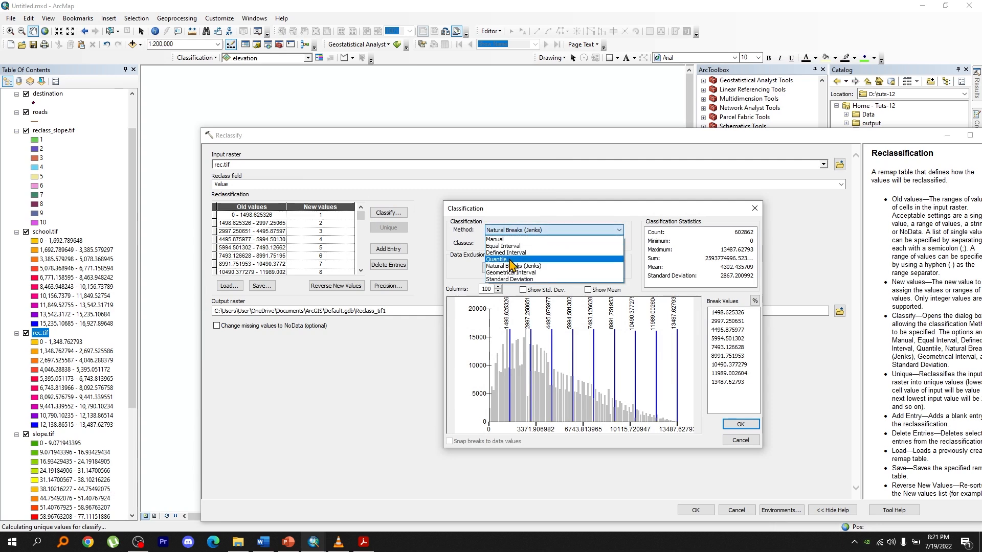
left_click(514, 249)
left_click(513, 248)
left_click(503, 301)
left_click(736, 424)
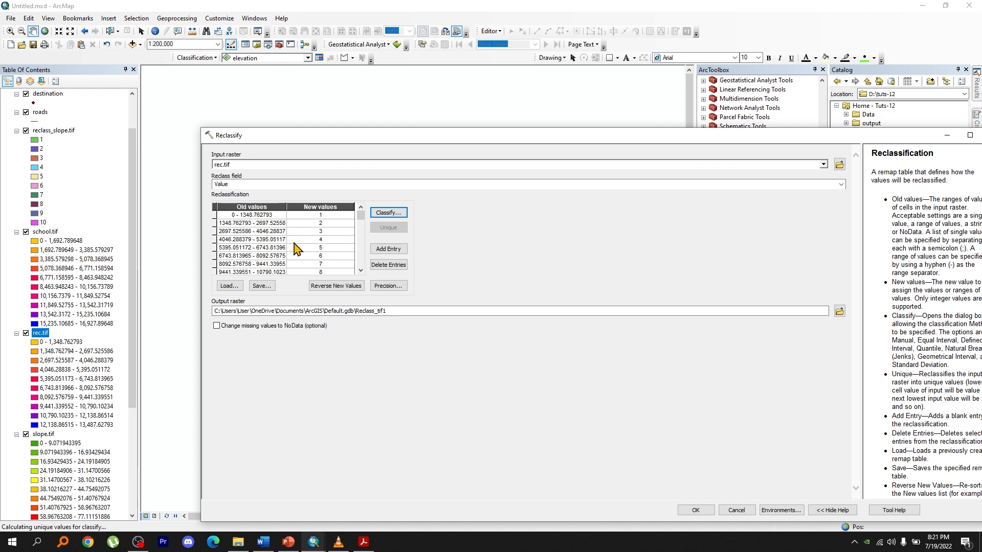
Reverse the new values of the recreation distance classes and run Reclassify with reclass-rec.tif as the output raster
left_click(335, 285)
left_click(839, 312)
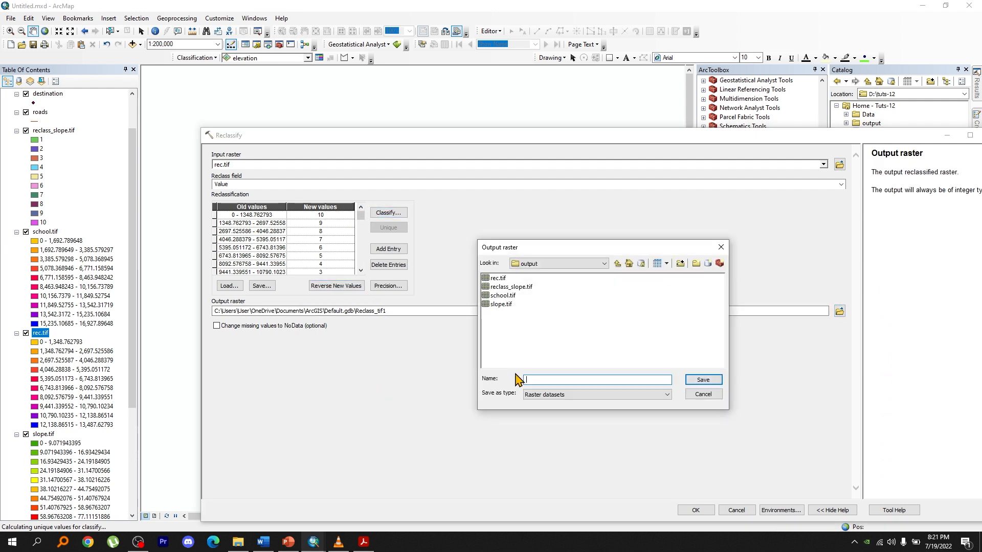
type("reclass-rec.tif")
left_click(703, 379)
left_click(695, 510)
left_click(597, 136)
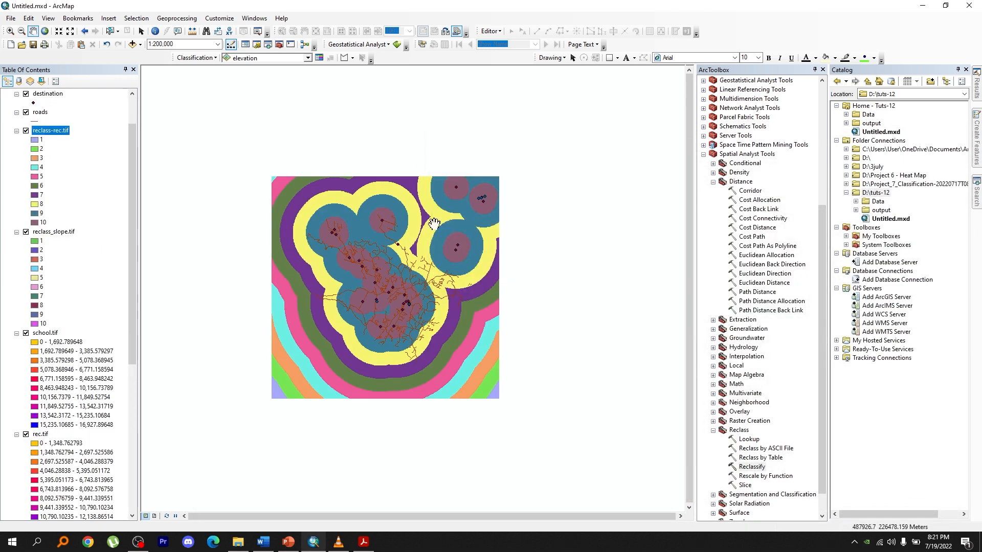
Load school.tif into a new Reclassify run and classify its values by Equal Interval into 10 classes
double_click(752, 467)
left_click_drag(45, 333, 258, 164)
left_click(378, 212)
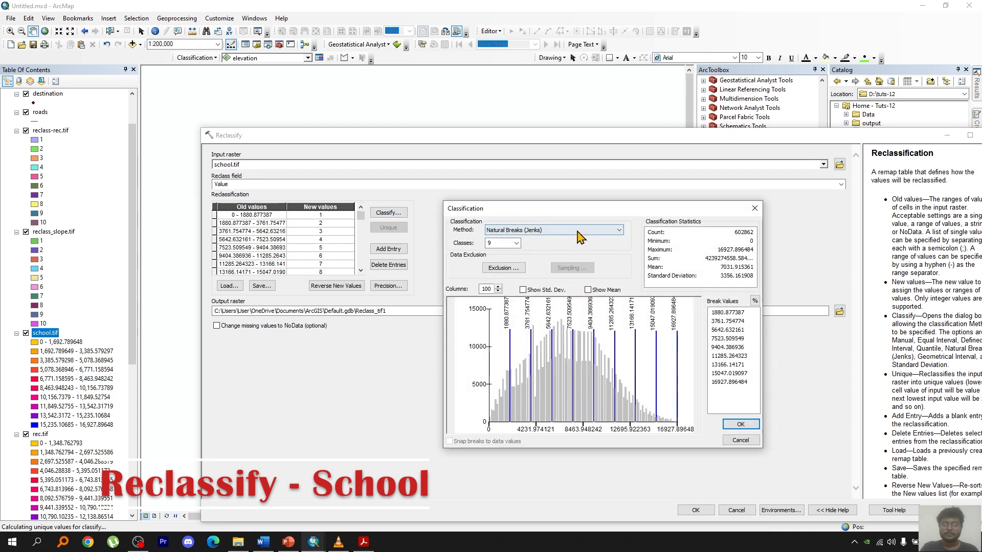
left_click(576, 230)
left_click(512, 246)
left_click(516, 243)
left_click(490, 299)
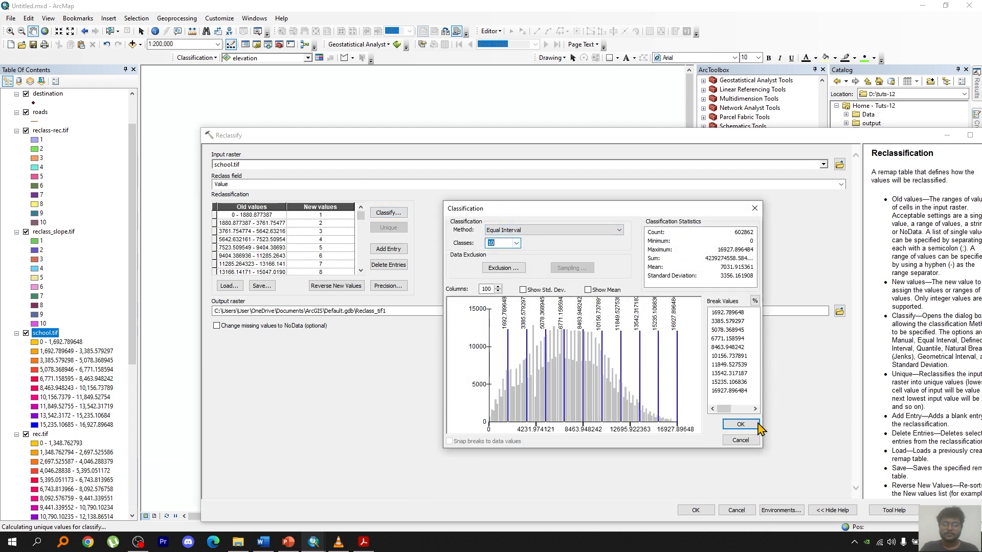
left_click(740, 424)
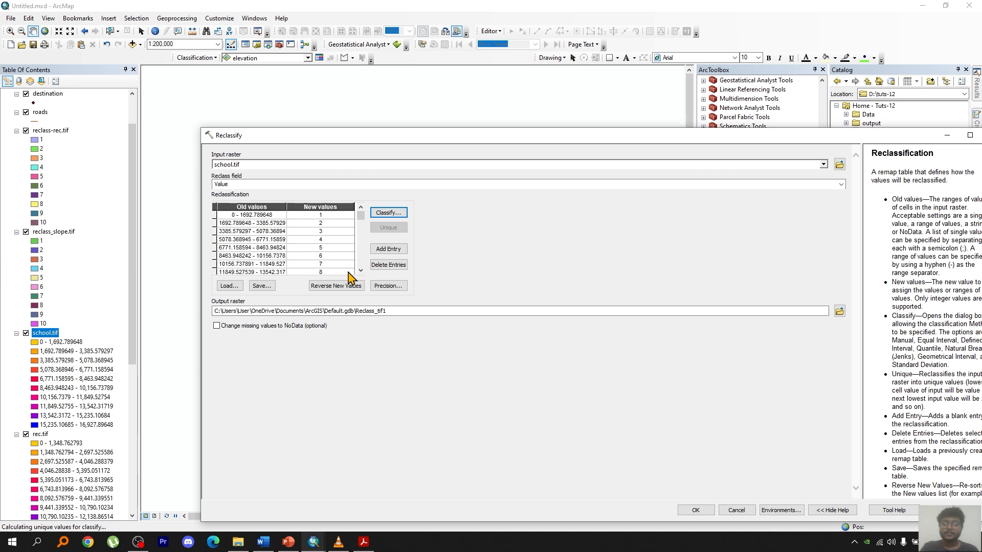
Set the output raster to reclass-school.tif in the output folder and run Reclassify on the school distances
left_click(839, 312)
type("rec")
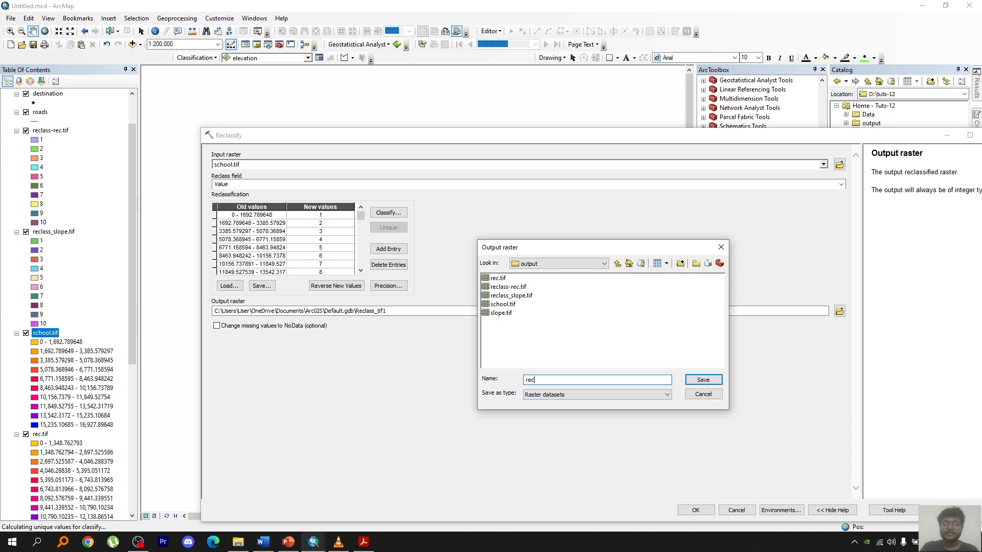
type("lass-school.tif")
key("Return")
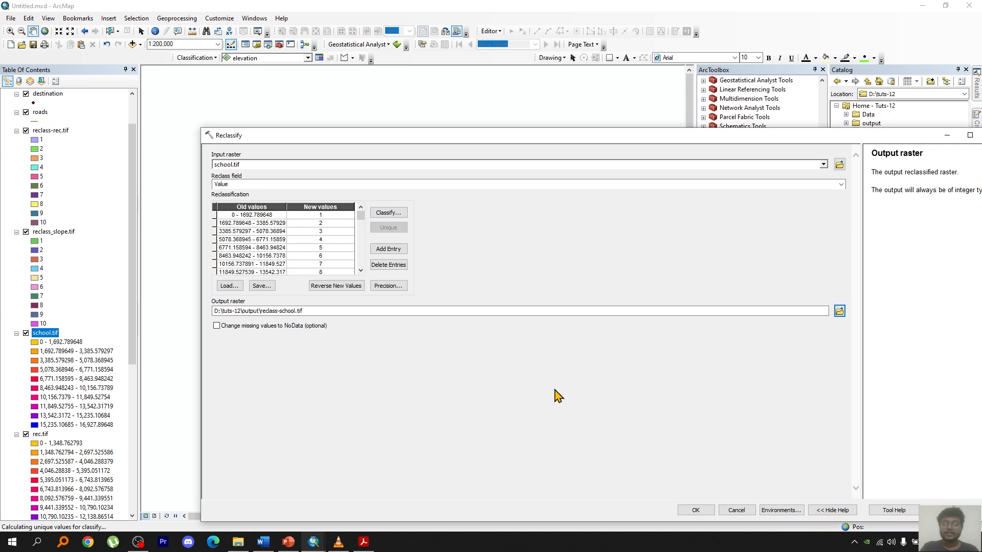
left_click(706, 512)
left_click(596, 146)
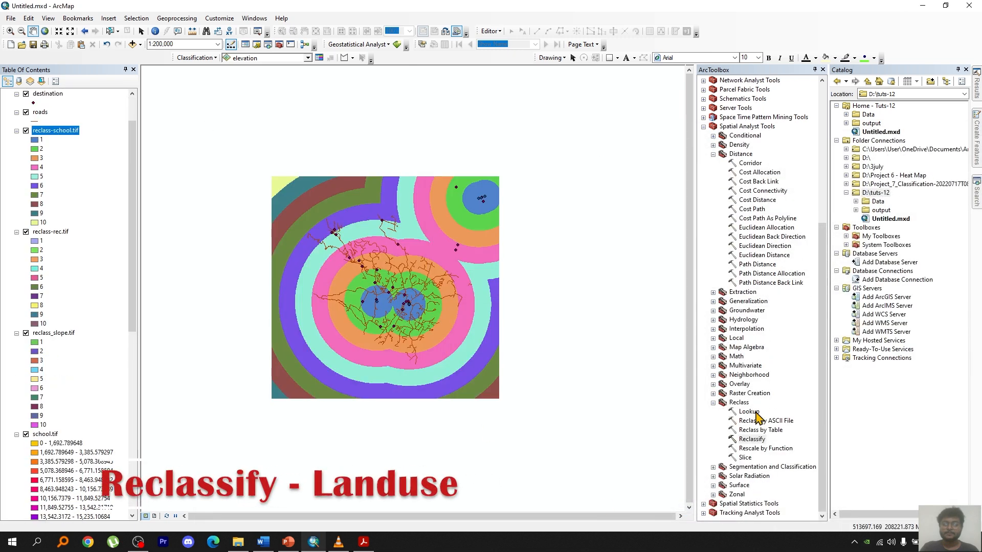
Load landuse into a new Reclassify run with LANDUSE as the reclass field
double_click(751, 438)
scroll(76, 419, "down", 10)
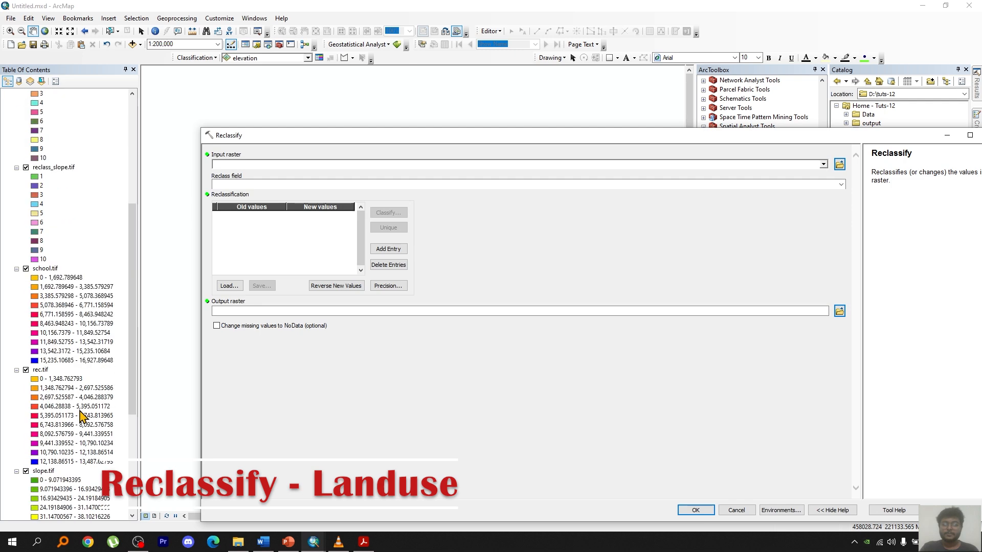
left_click_drag(45, 369, 241, 164)
left_click(841, 184)
left_click(652, 214)
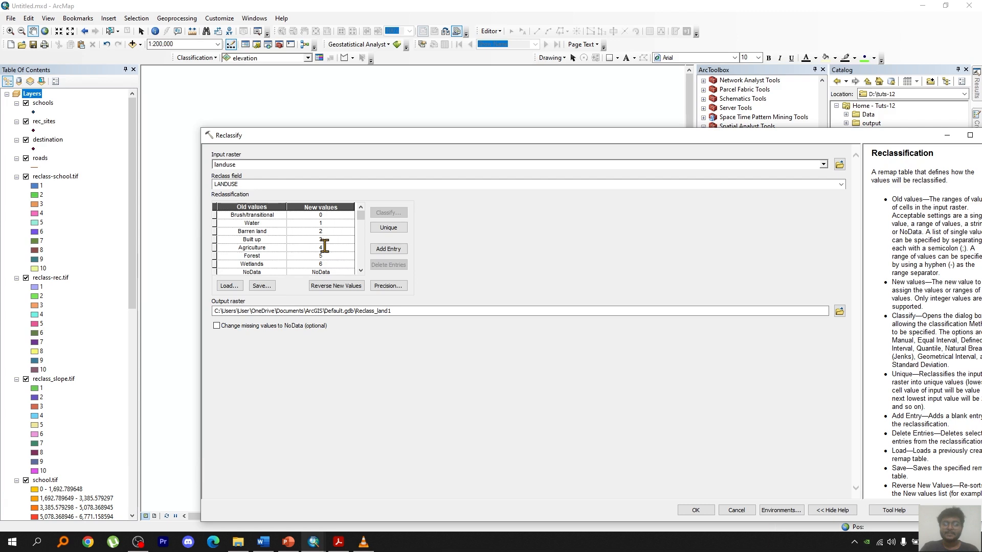
Consult the landuse values in Location_School.pdf and set the new values of Agriculture to 10 and Brush/transitional to 5
left_click(339, 542)
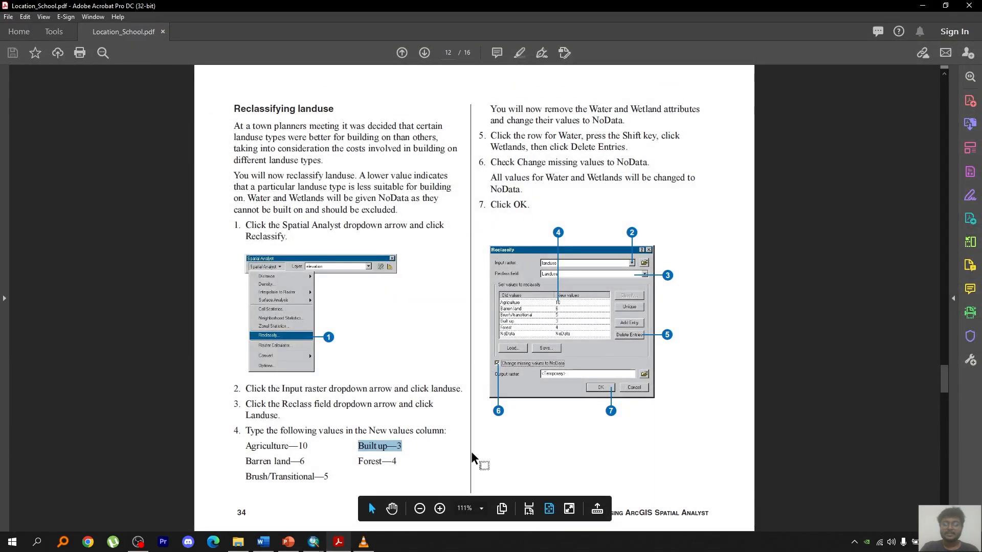
left_click(313, 542)
left_click(331, 245)
type("10")
left_click(328, 214)
type("5")
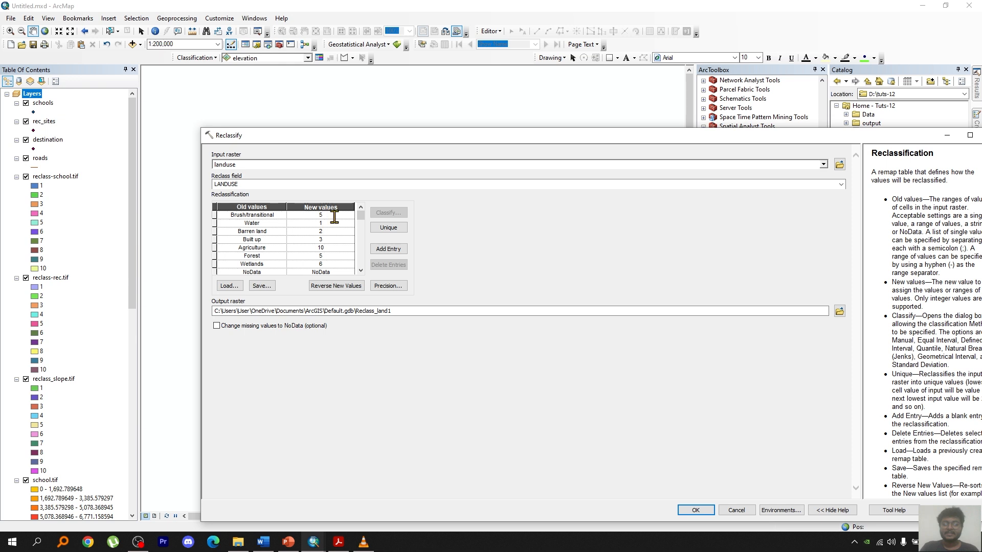
Set the new values of Barren land to 6 and Forest to 4, and give Water and Wetlands NoData
left_click(324, 230)
left_click(330, 270)
left_click(323, 221)
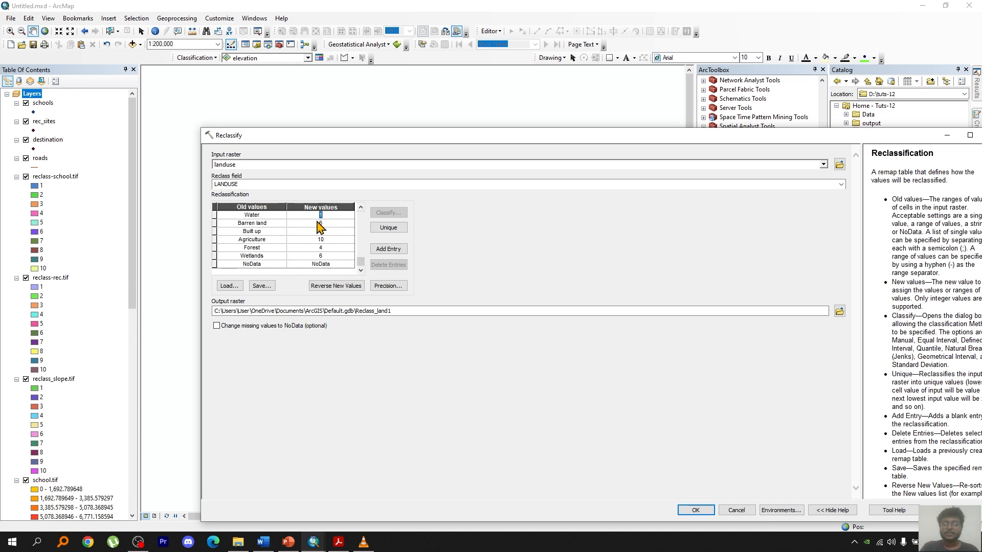
Set the output raster to reclassified-land.tif in the output folder and run Reclassify on the landuse raster
left_click(839, 311)
type("reclas")
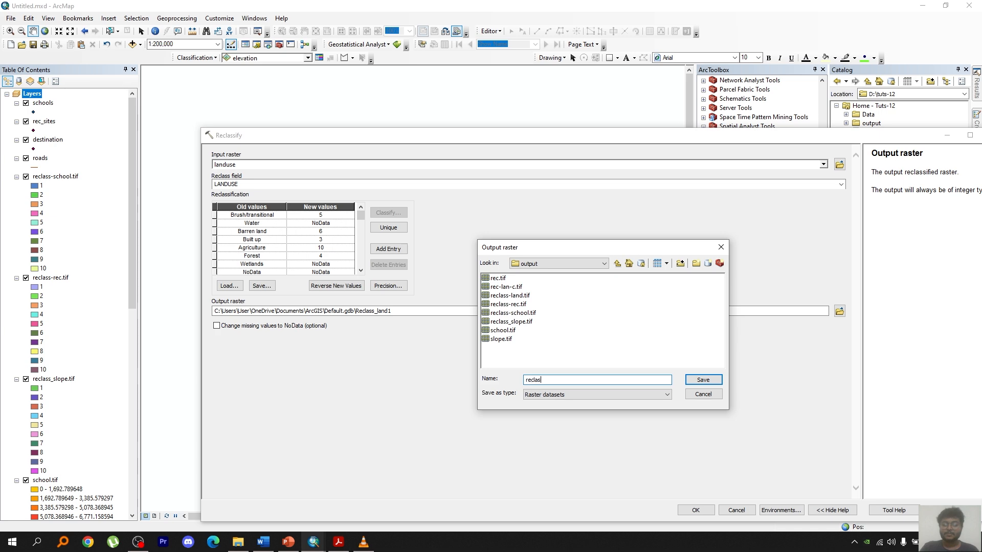
type("sified-land.tif")
left_click(703, 379)
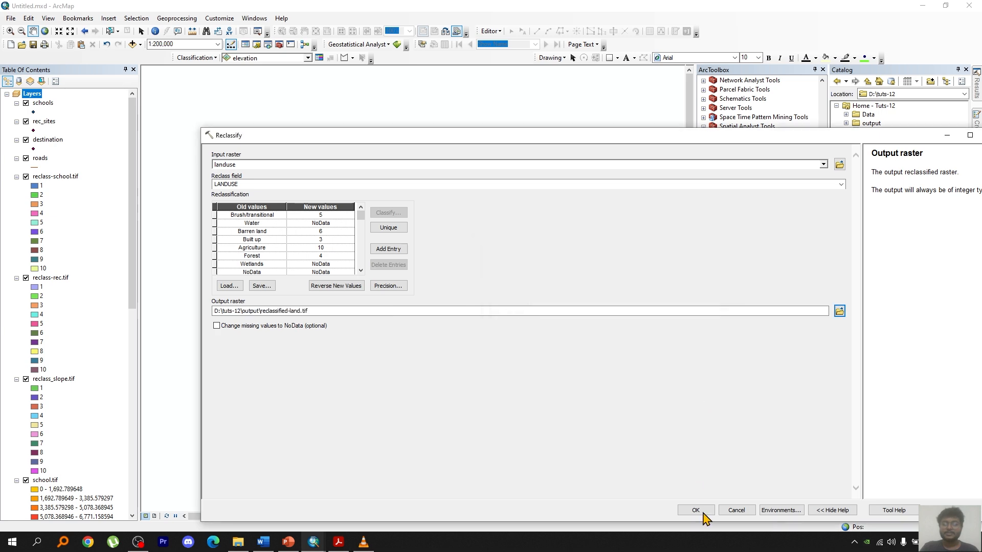
left_click(696, 510)
left_click(597, 144)
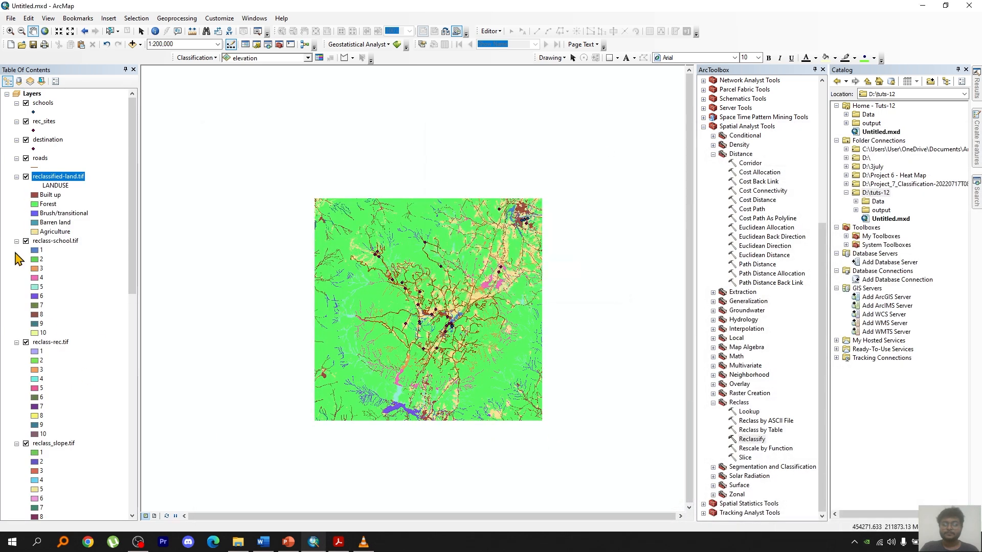
scroll(30, 258, "down", 10)
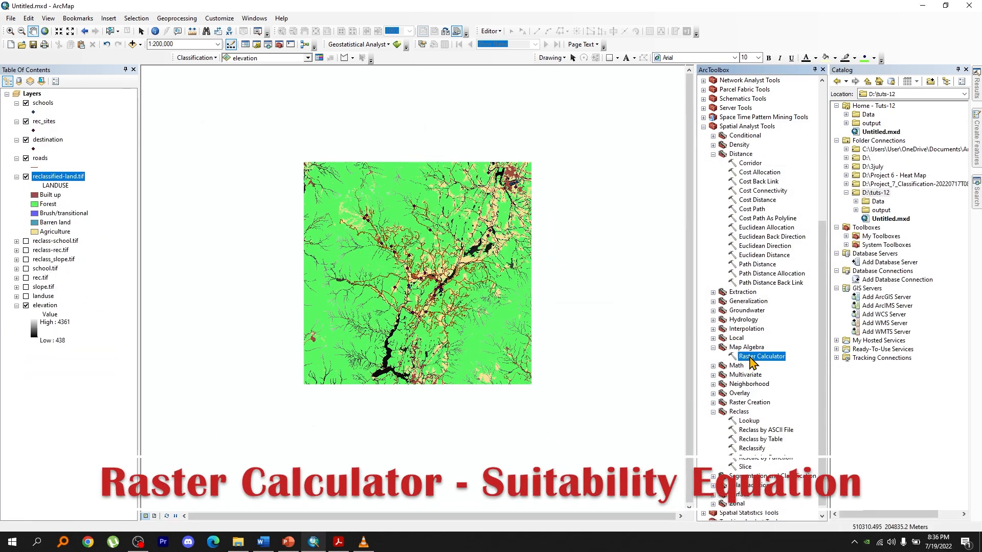
Start a Raster Calculator expression with reclass-rec.tif multiplied by 0.5, checking the layer weights in Location_School.pdf
double_click(750, 358)
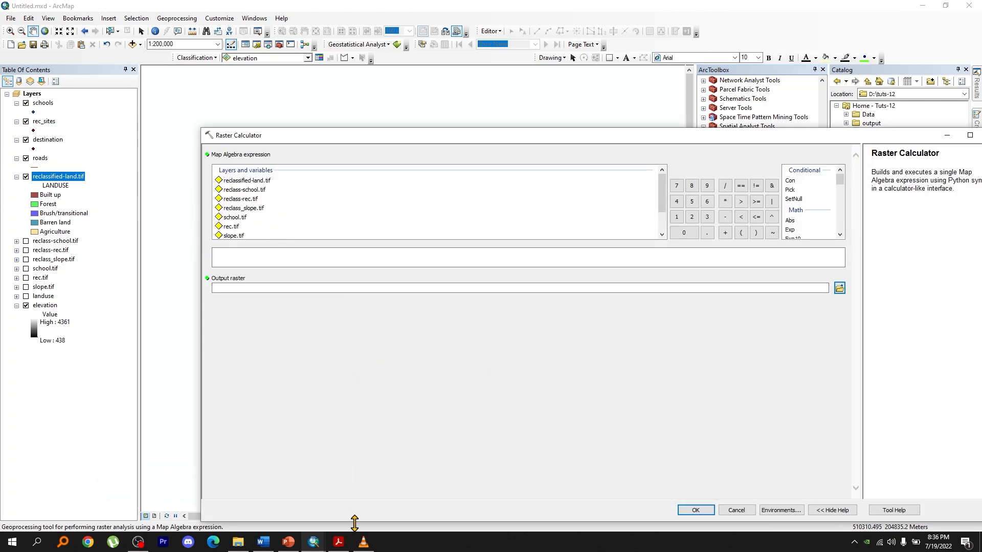
double_click(226, 163)
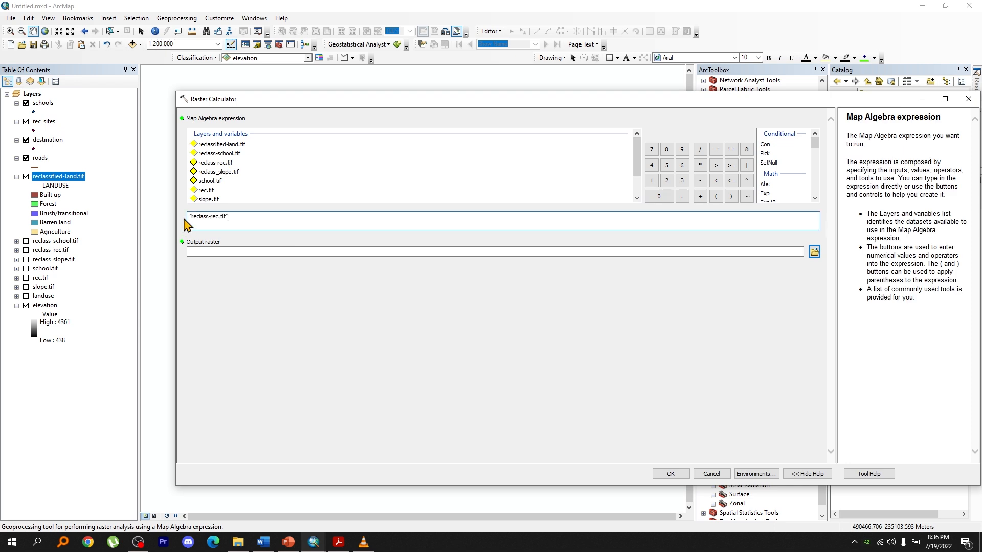
type("(")
left_click(239, 220)
type("(")
left_click(243, 220)
type("*")
left_click(338, 542)
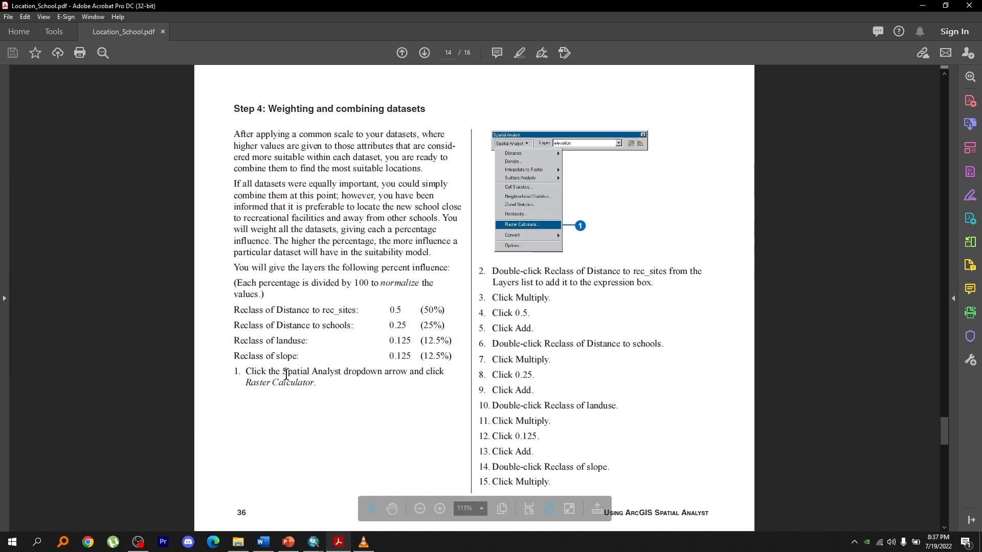
key("alt+Tab")
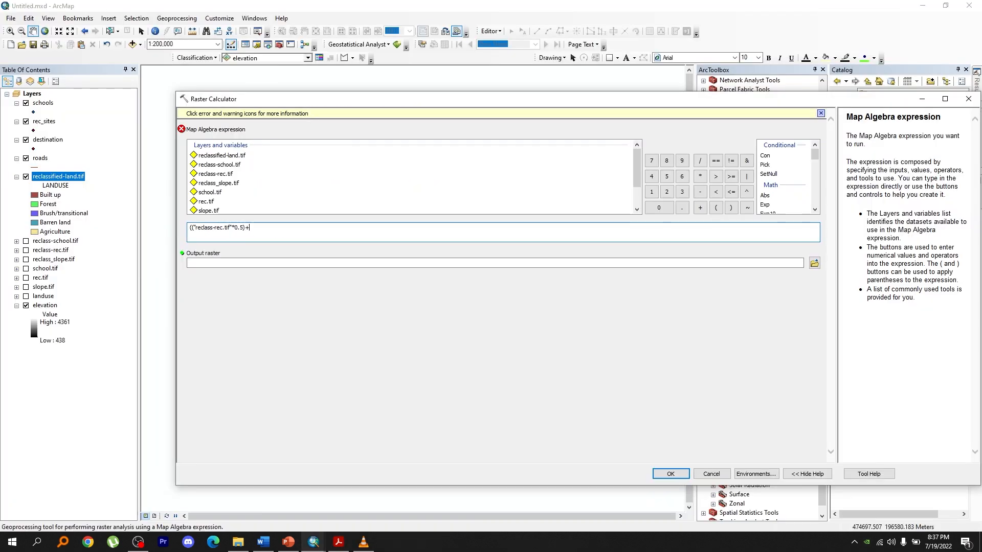
Add reclass-school.tif multiplied by 0.25 to the map algebra expression
left_click(249, 227)
type("(\"reclass-school.tif")
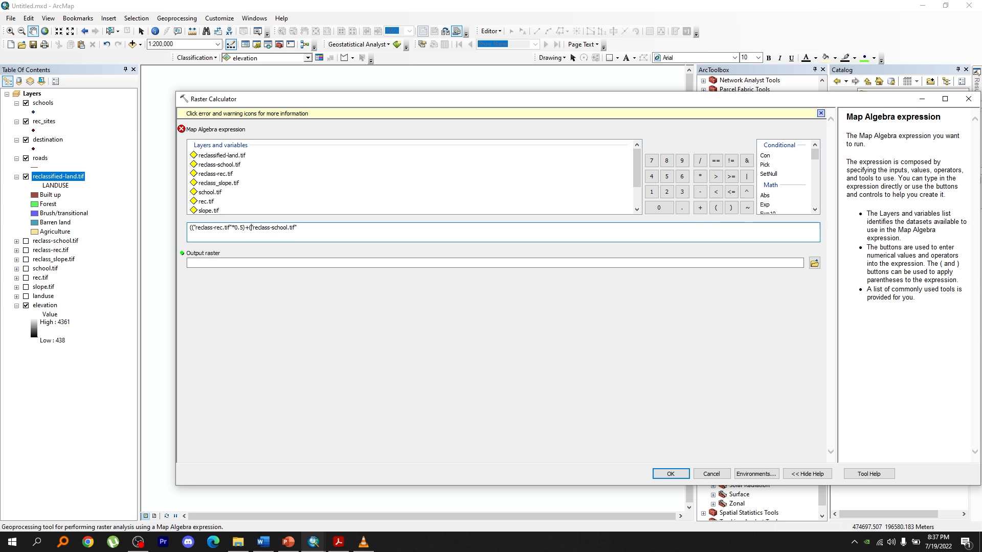
left_click(315, 224)
type("*0.25)+")
Add reclass_slope.tif and reclassified-land.tif to the expression, each multiplied by 0.125, and close the outer parenthesis
type("(")
double_click(219, 182)
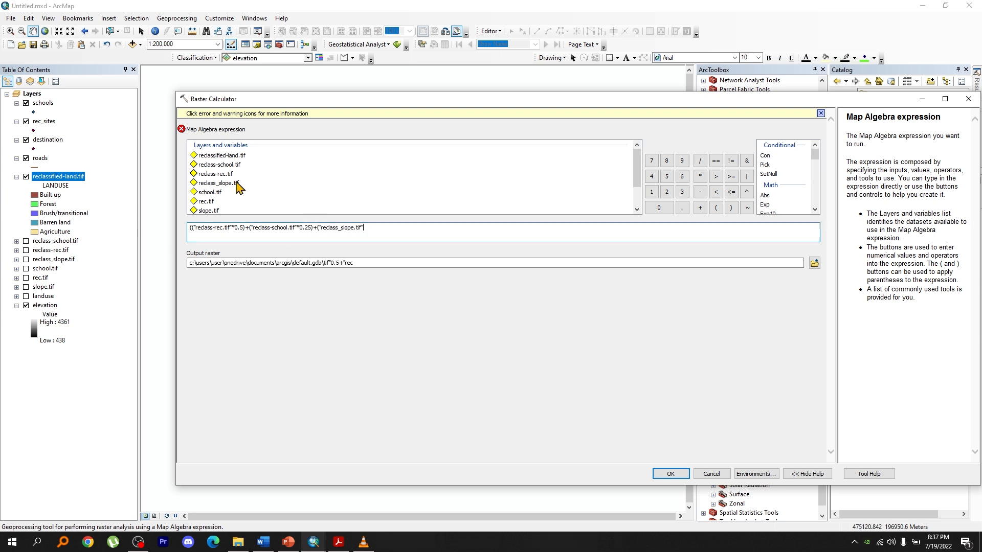
type("*0.125)+(")
double_click(235, 156)
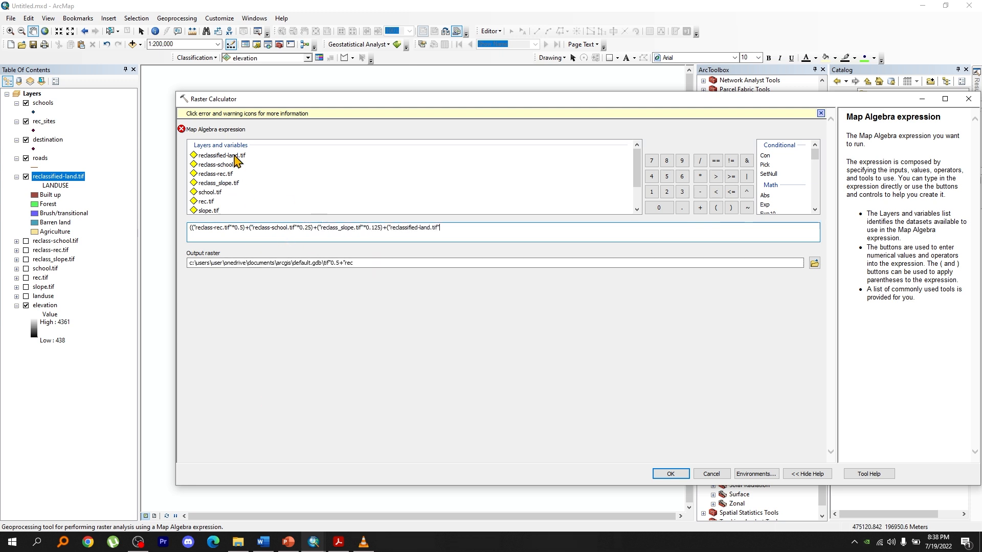
type("))")
Wrap the whole weighted sum in the Int function, removing the duplicate function text and extra parentheses
key("Home")
type("Int")
scroll(788, 185, "down", 3)
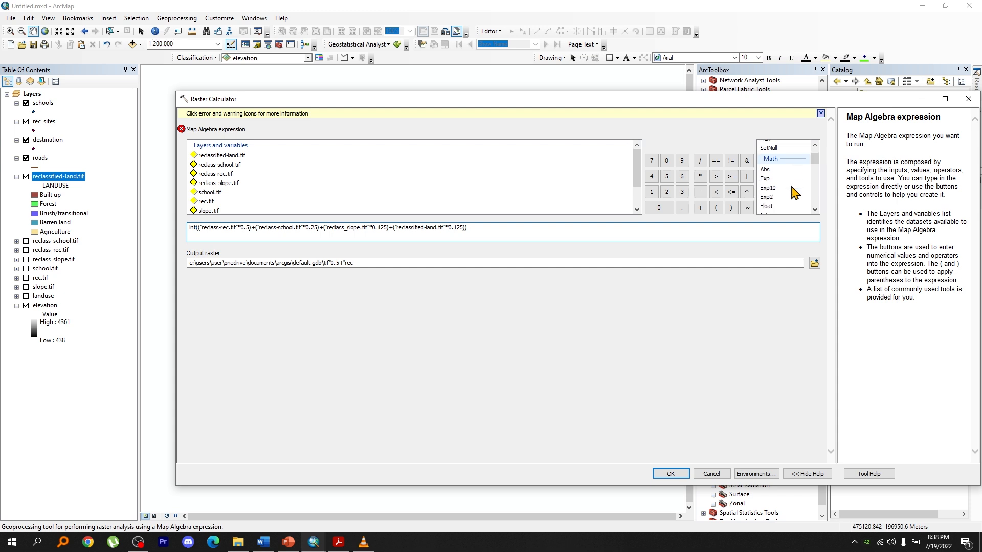
double_click(764, 189)
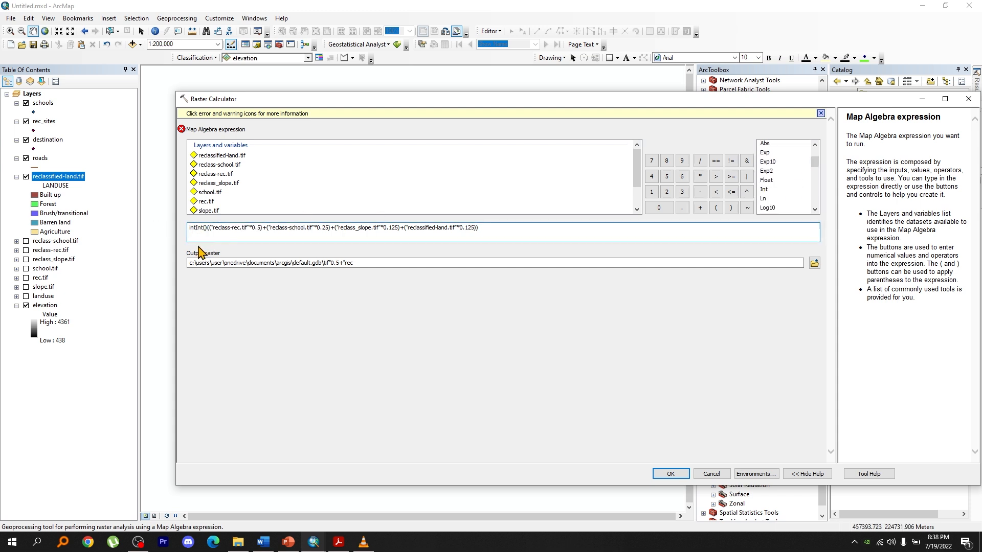
key("BackSpace")
key("BackSpace")
left_click(195, 229)
key("BackSpace")
key("BackSpace")
key("BackSpace")
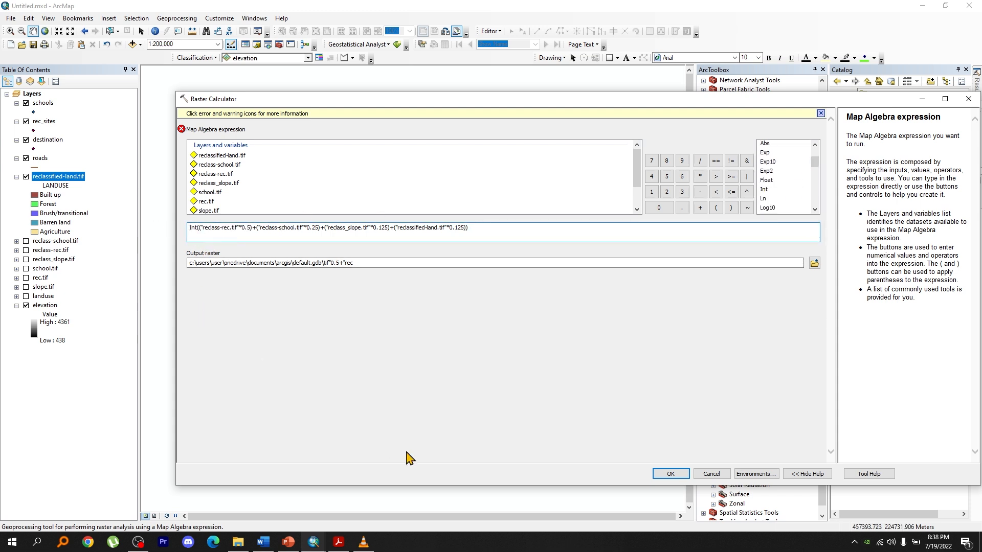
Set the output raster to weight.tif in the output folder and run the Raster Calculator
left_click(243, 261)
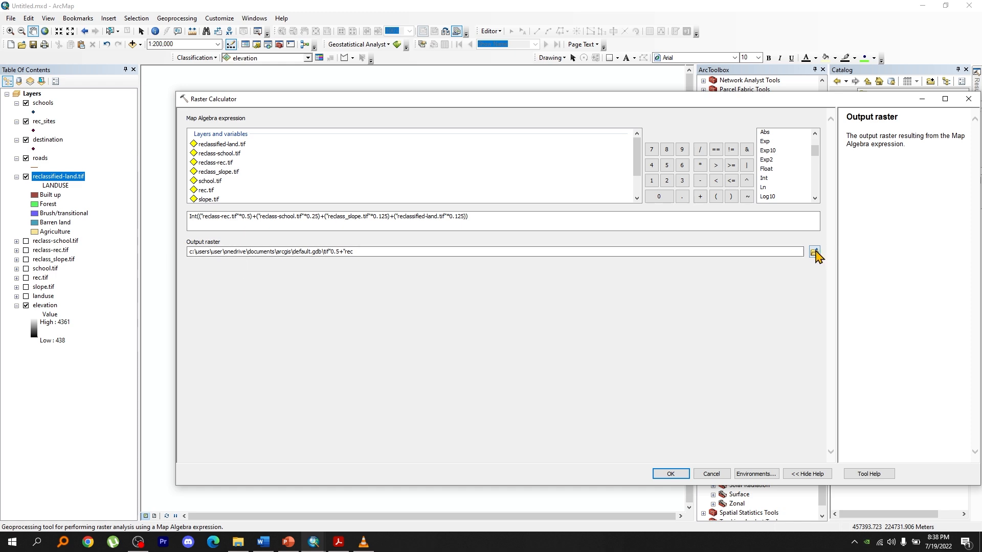
left_click(815, 253)
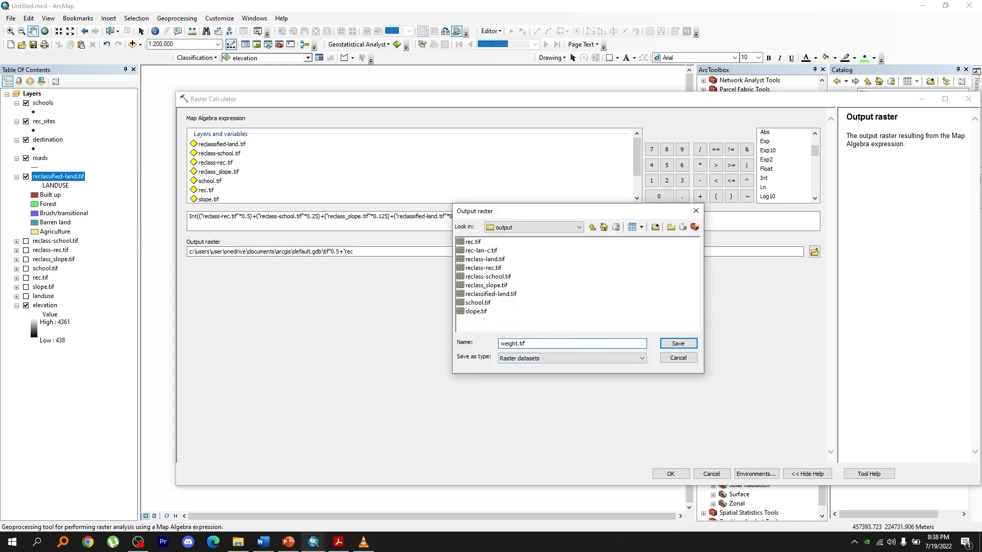
left_click(685, 345)
left_click(671, 475)
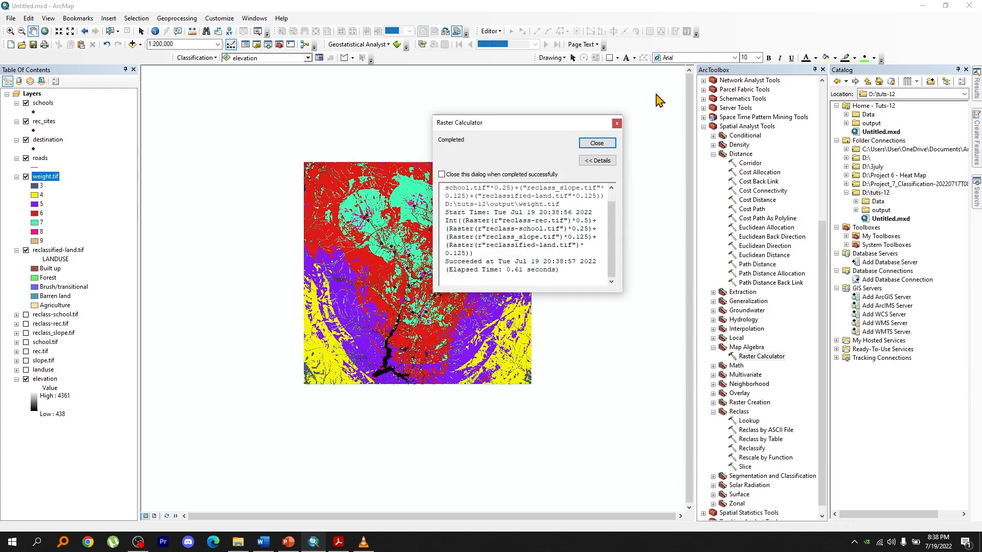
left_click(616, 123)
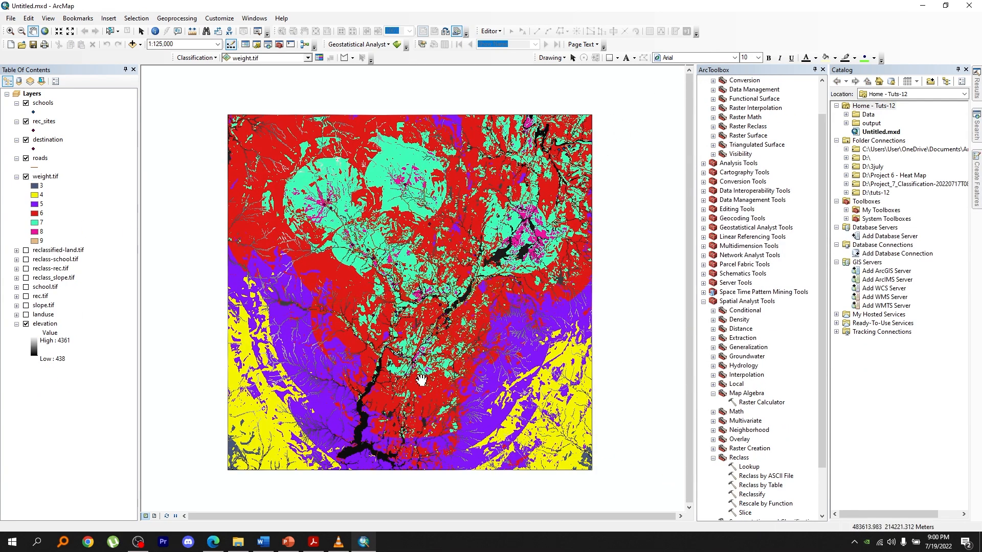
Open the symbology of weight.tif and label value 9 as Most Suitable
right_click(44, 177)
left_click(67, 330)
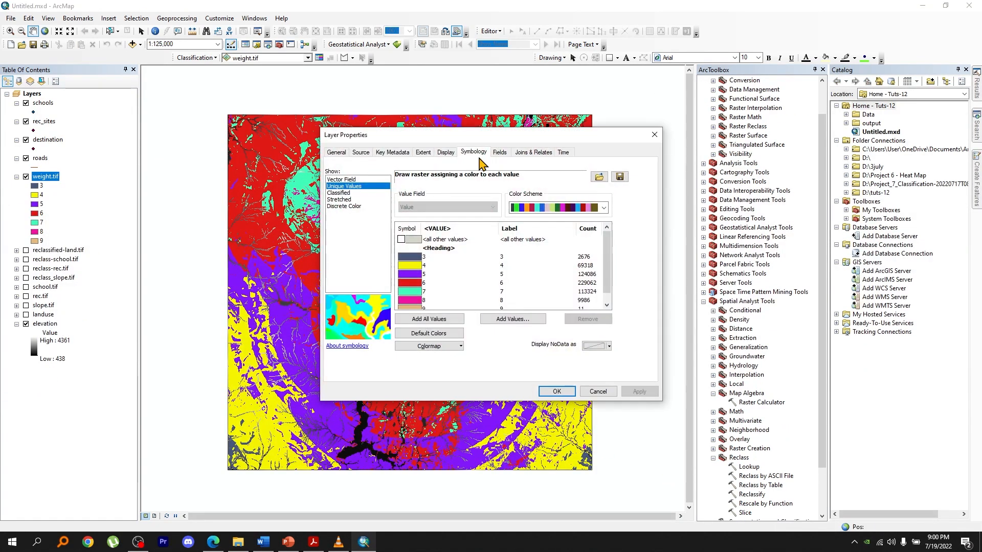
scroll(424, 286, "down", 1)
double_click(506, 300)
type("M")
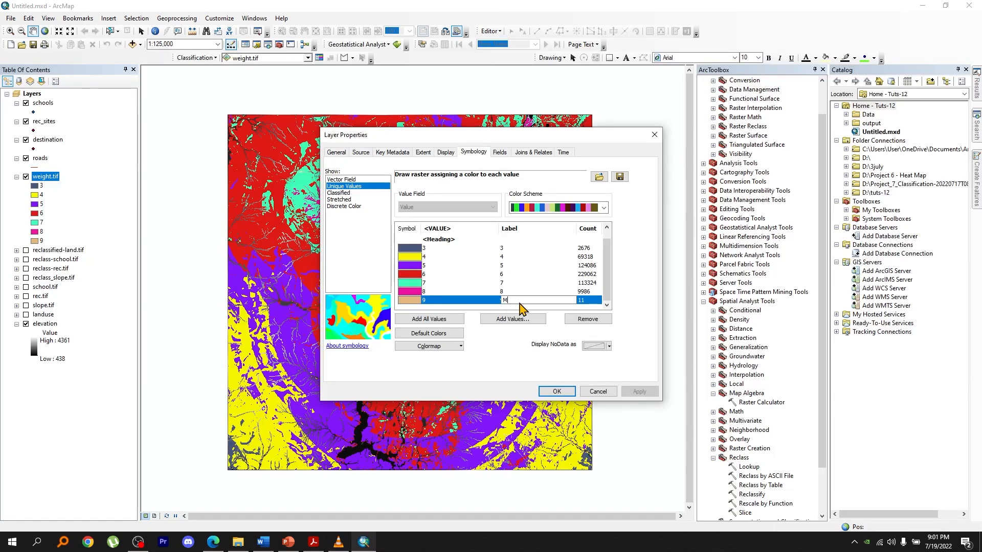
type("ost Suitable")
Label value 8 as More Suitable and value 7 as Suitable
double_click(517, 291)
type("More ")
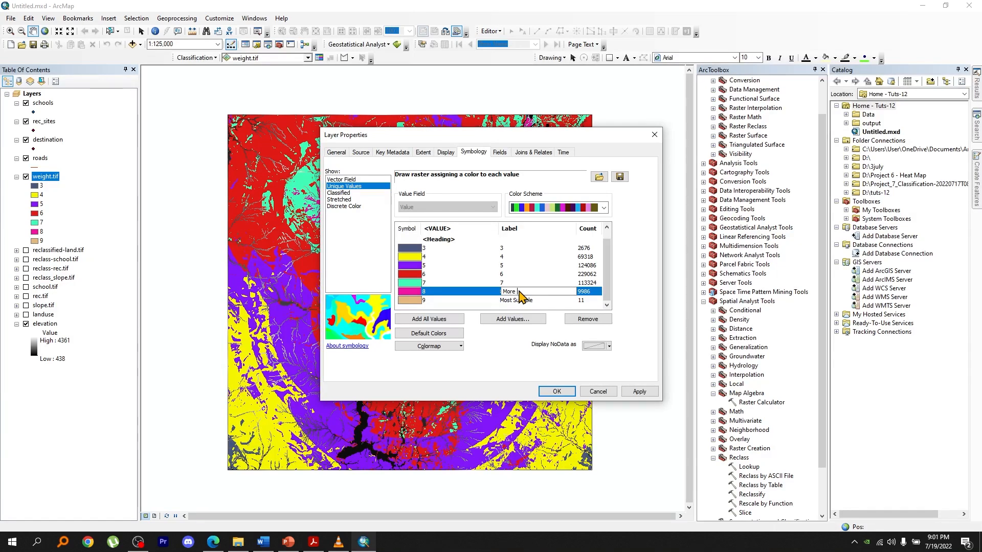
type("Suitable")
double_click(511, 283)
type("Suitable")
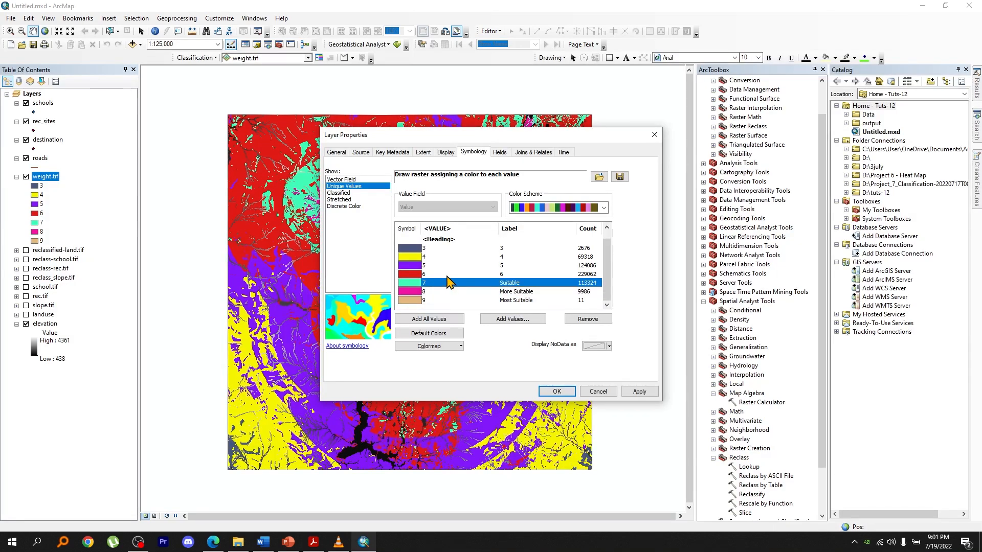
Color values 3 through 6 of weight.tif white
left_click(422, 248)
left_click(430, 275, "shift")
right_click(435, 256)
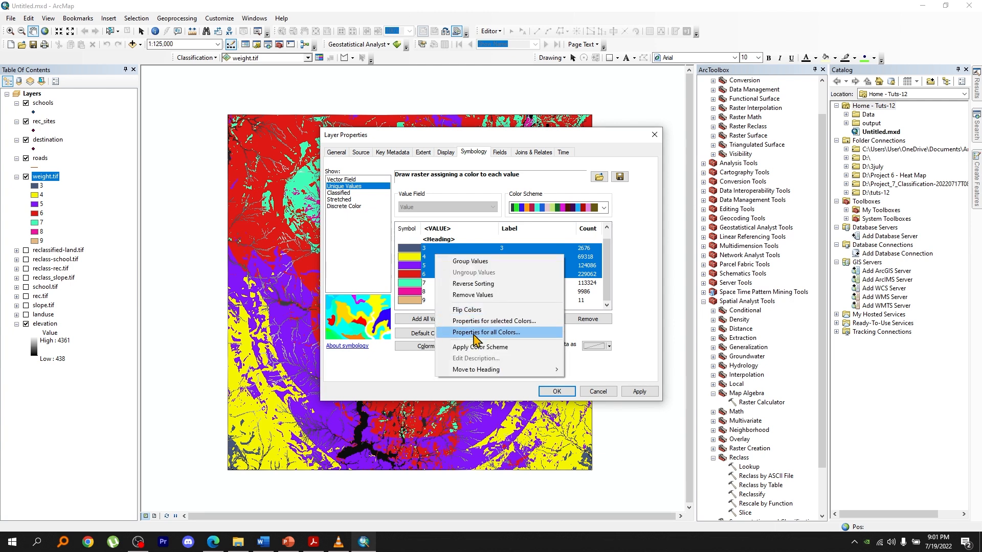
left_click(475, 336)
left_click(491, 329)
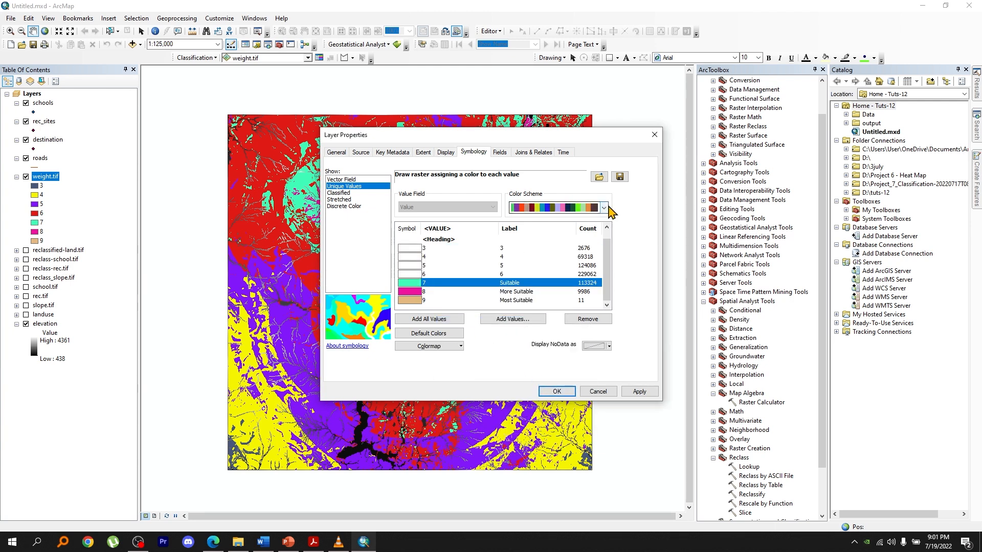
Color Suitable light blue, More Suitable bright blue and Most Suitable a darker blue, apply the symbology, and hide the elevation layer
left_click(409, 282)
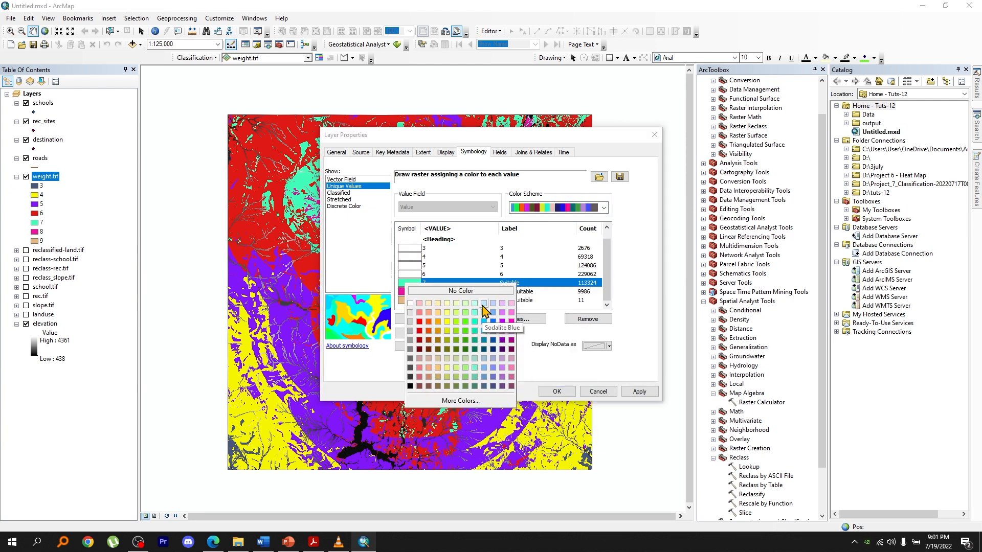
left_click(492, 313)
left_click(409, 291)
left_click(492, 322)
left_click(409, 300)
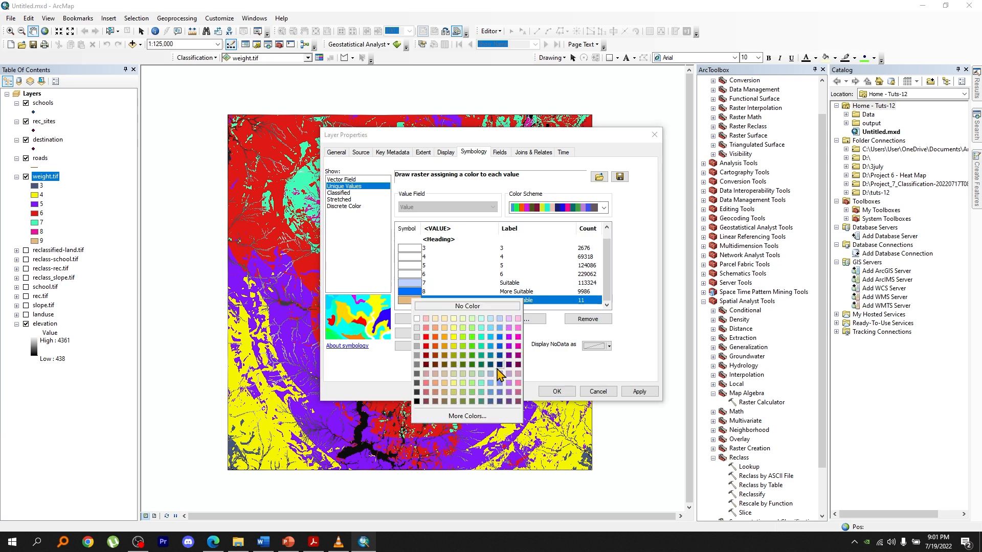
left_click(504, 365)
left_click(557, 392)
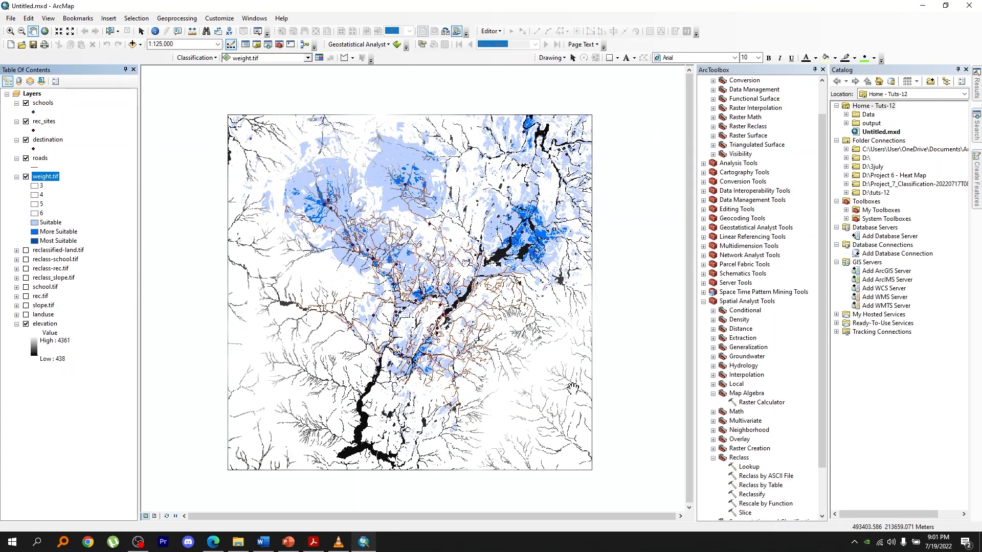
left_click(26, 324)
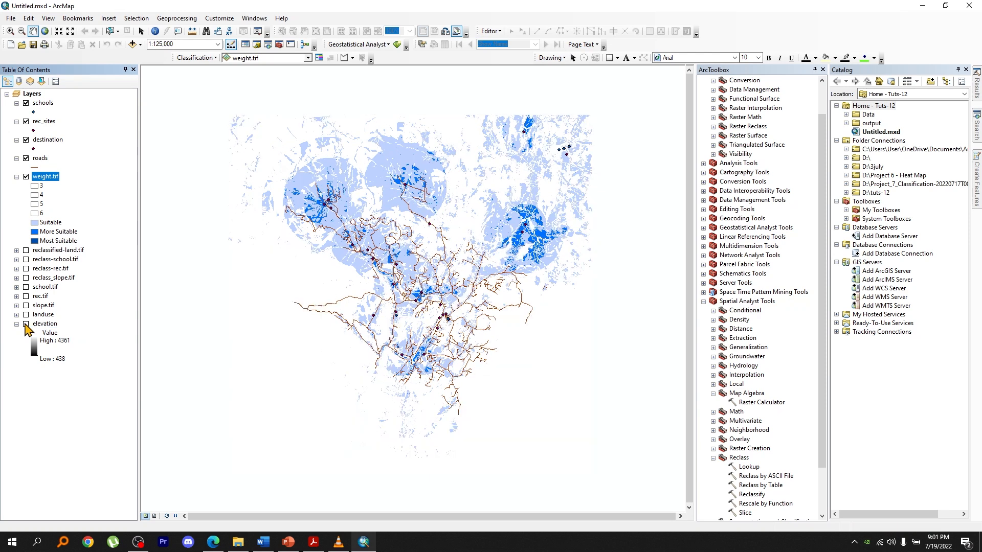